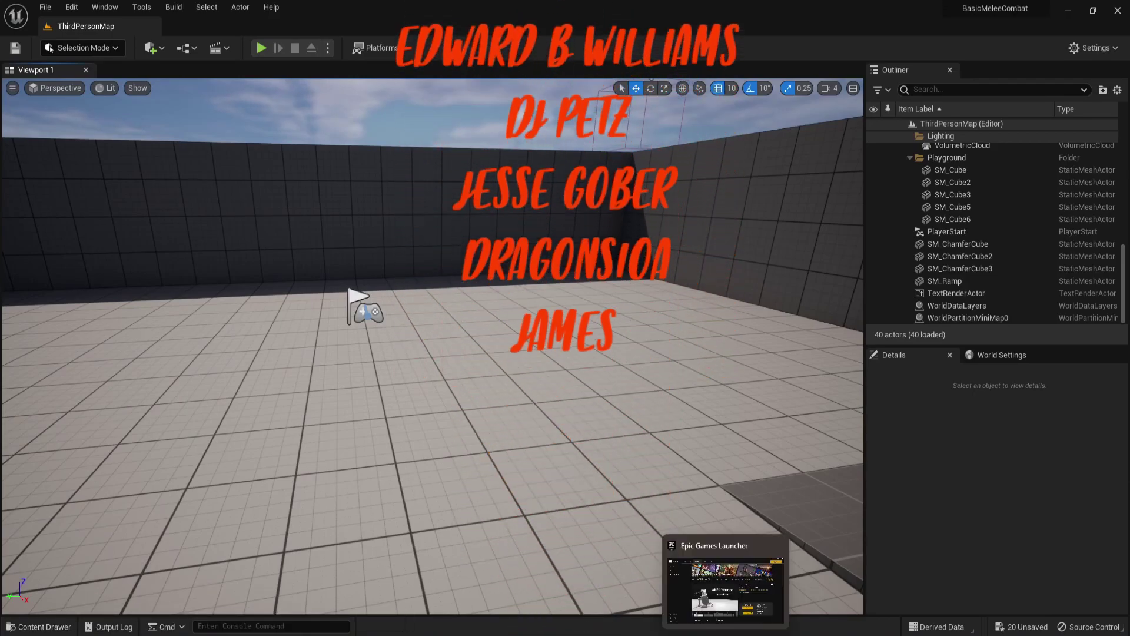
# Bring the Epic Games Launcher forward from the taskbar, showing the ARPG Warrior marketplace page
pyautogui.moveTo(725, 635)
pyautogui.moveTo(647, 635)
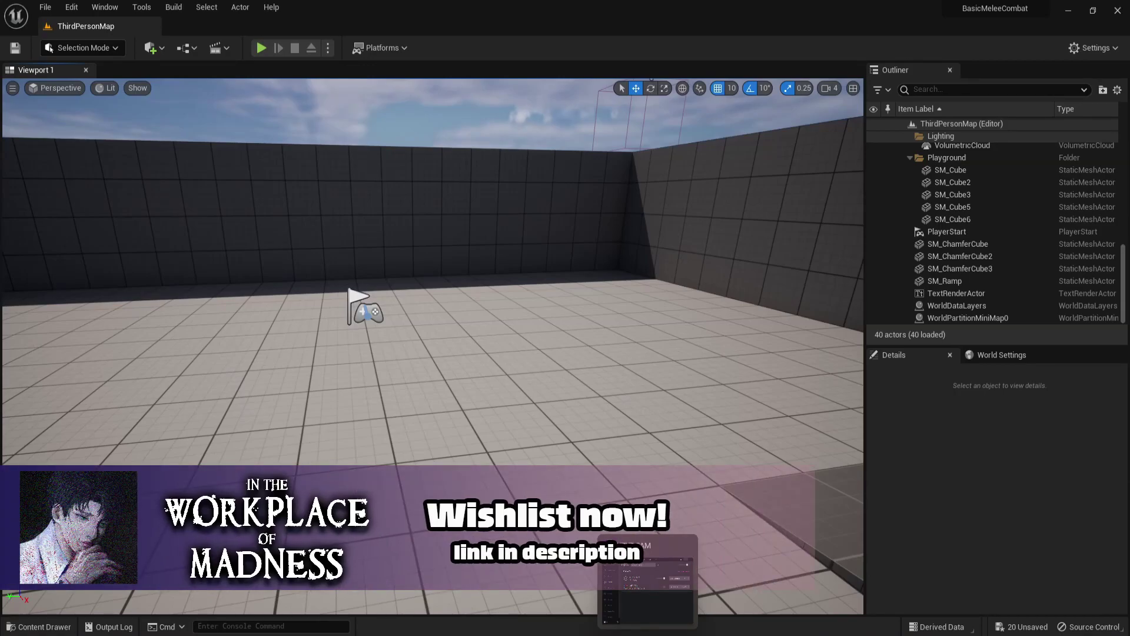
pyautogui.click(725, 634)
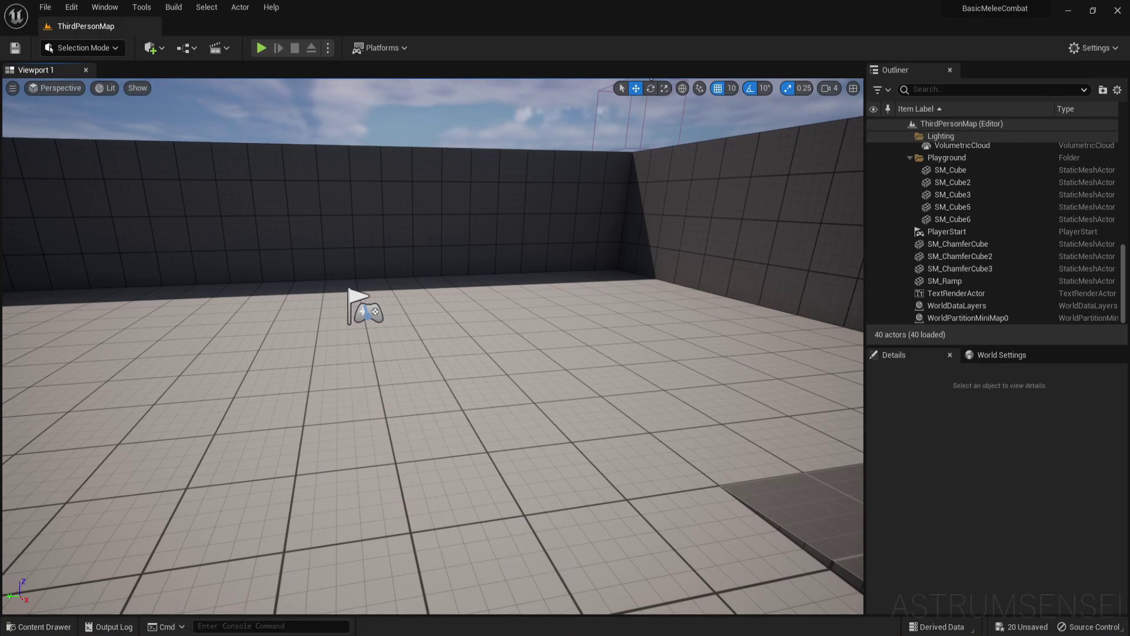
# Fly the viewport up and out to an elevated overview of the playground level
pyautogui.hotkey('ctrl', 'space')
pyautogui.moveTo(430, 353); pyautogui.dragTo(429, 329, button='right')
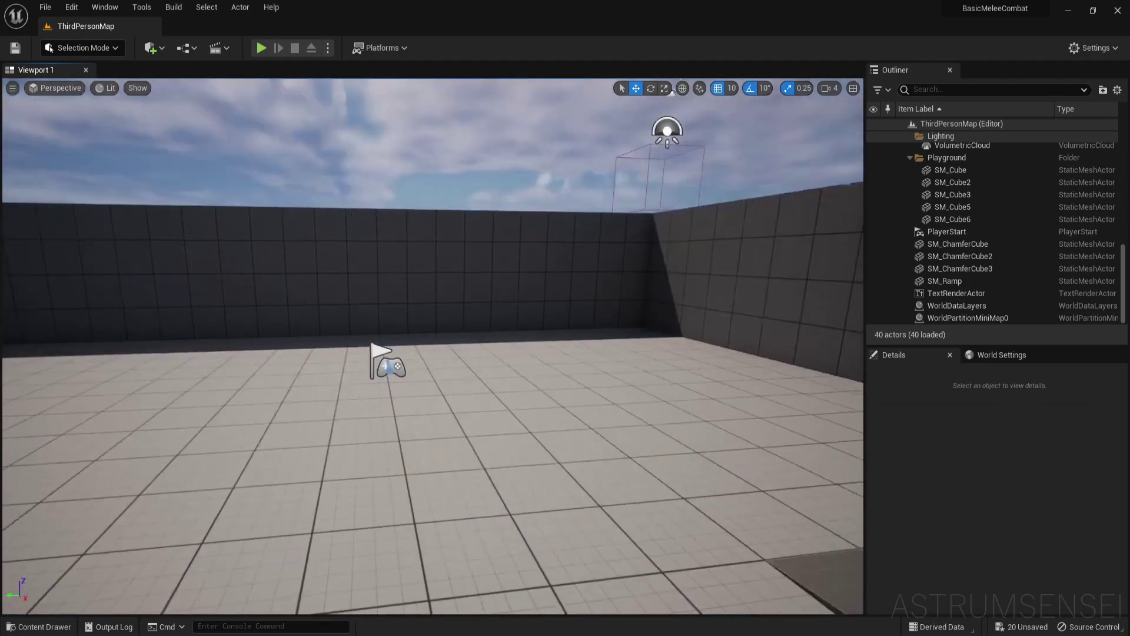
pyautogui.moveTo(588, 318); pyautogui.dragTo(635, 318, button='right')
pyautogui.scroll(5, 669, 307)
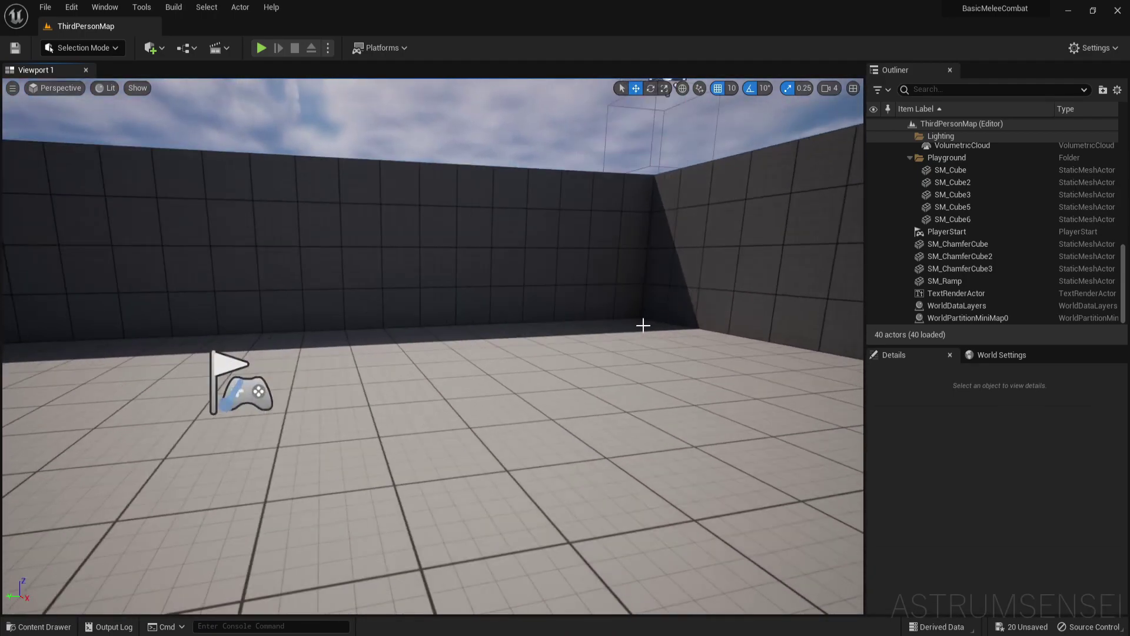
pyautogui.scroll(3, 591, 368)
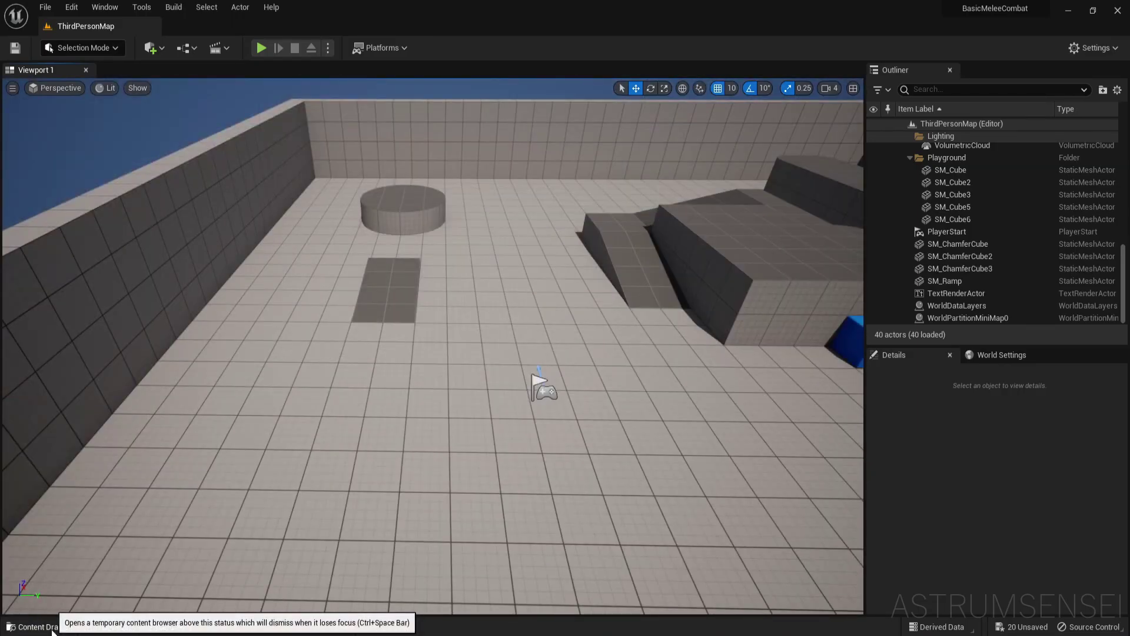
# Dock the Content Drawer in the layout and open the ARPG_Warrior Animations folder
pyautogui.click(38, 627)
pyautogui.click(1030, 423)
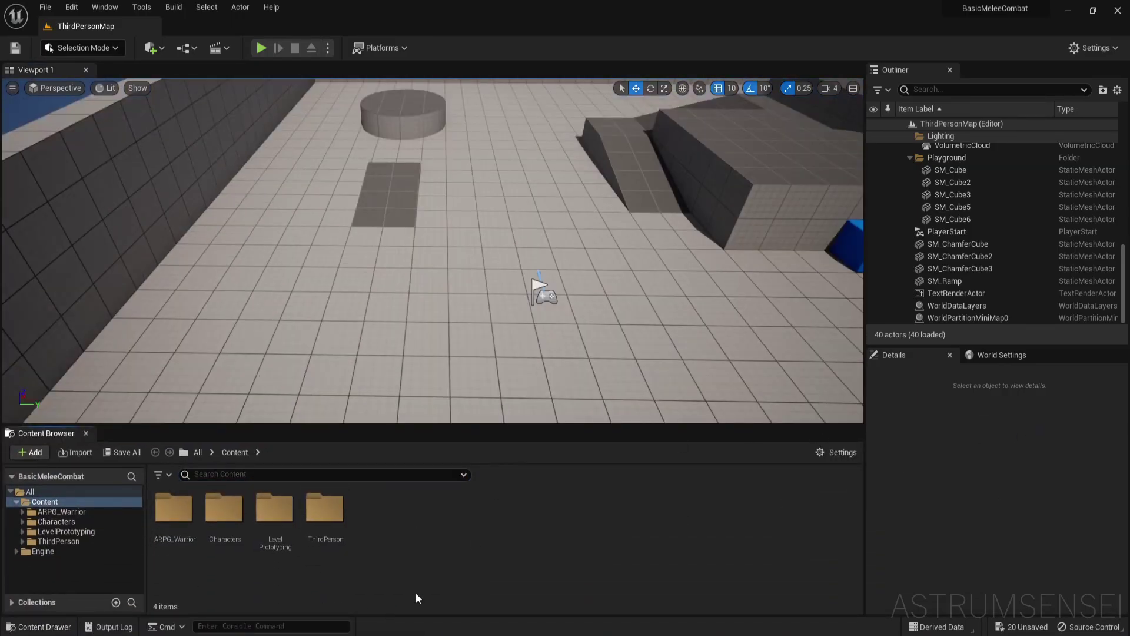
pyautogui.doubleClick(177, 511)
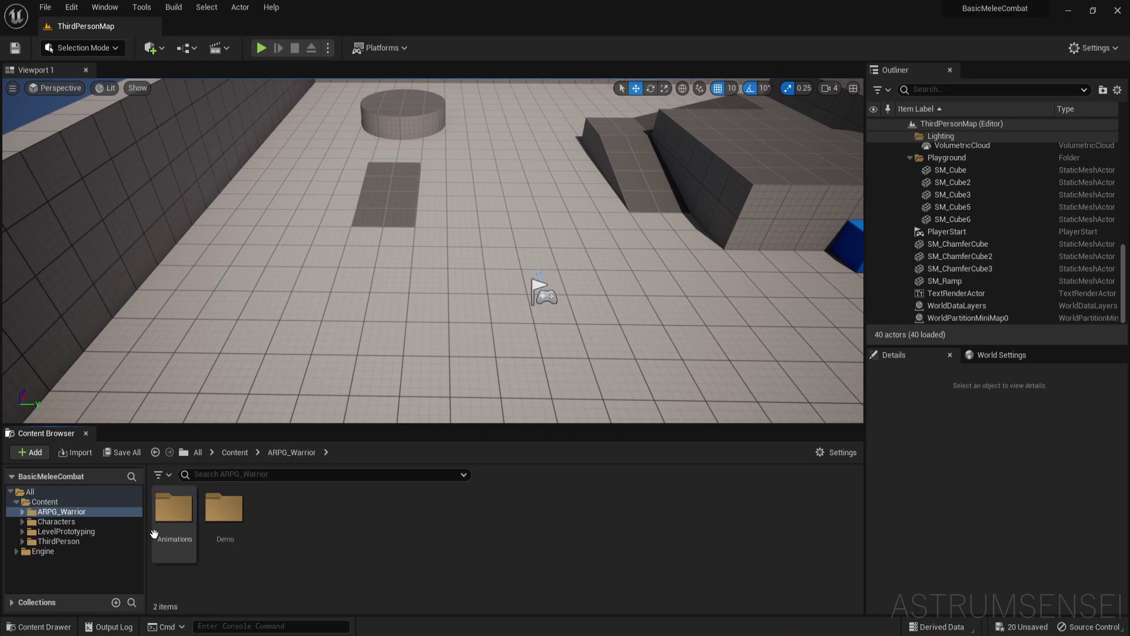
pyautogui.doubleClick(183, 507)
# Select the Bindpose animation and browse through the 141 warrior animations
pyautogui.click(66, 512)
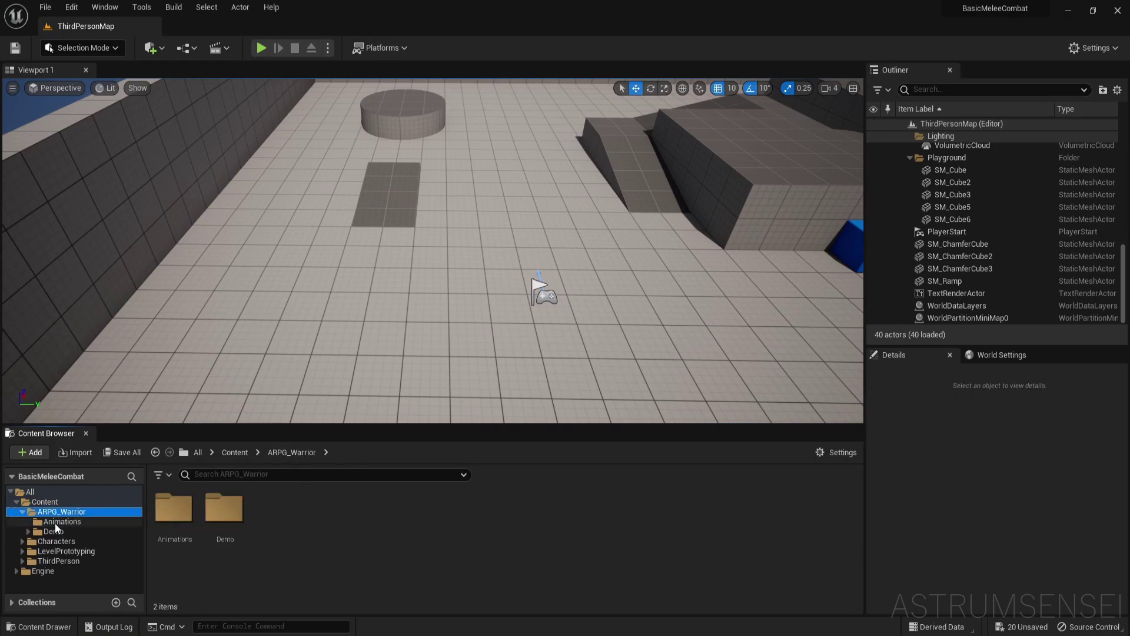
pyautogui.click(59, 522)
pyautogui.click(177, 524)
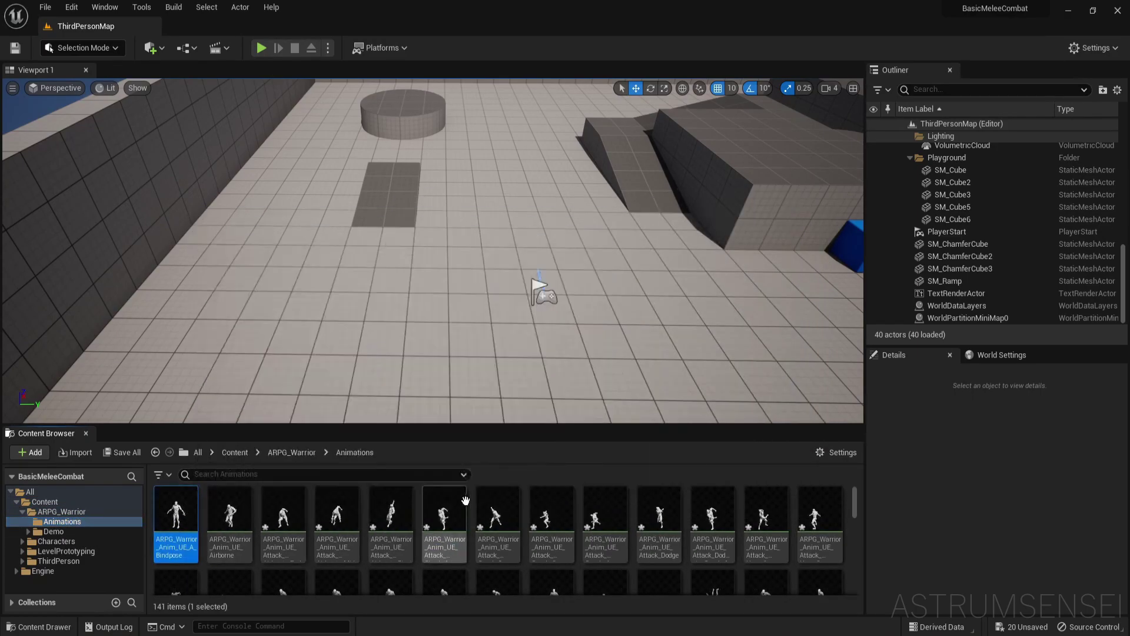
pyautogui.scroll(-5, 686, 537)
pyautogui.scroll(-8, 686, 537)
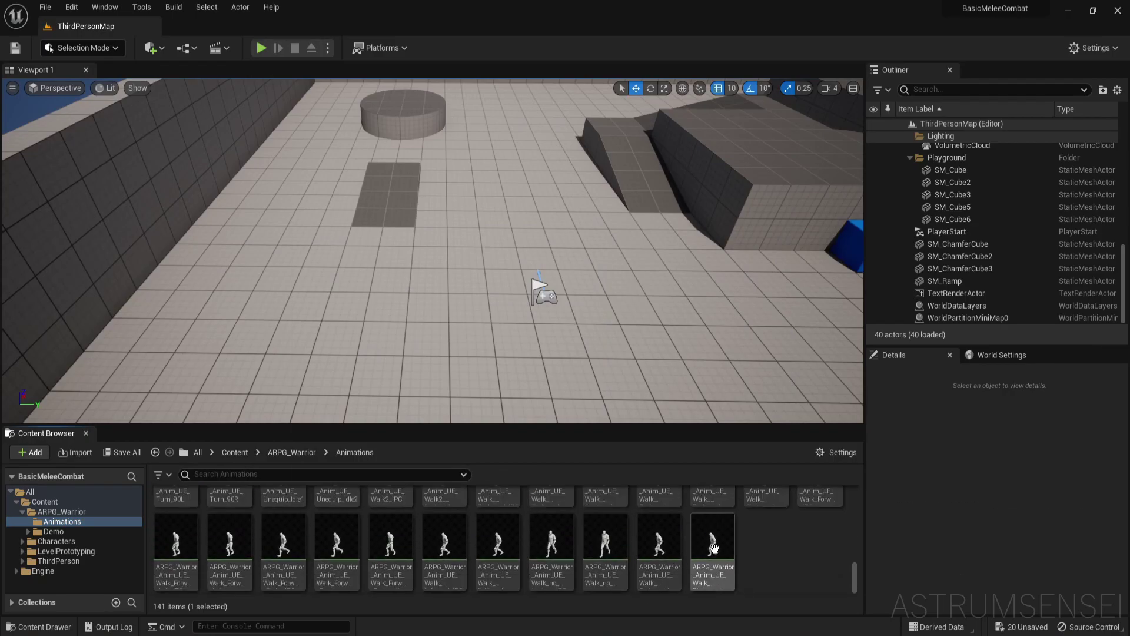
pyautogui.scroll(12, 713, 548)
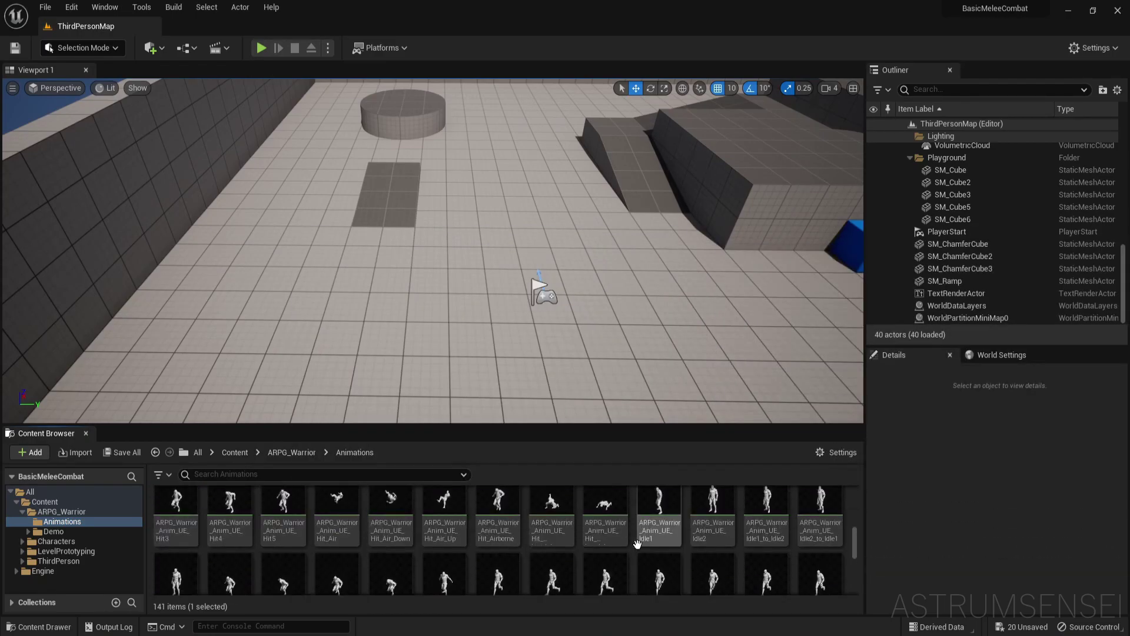
pyautogui.scroll(2, 447, 522)
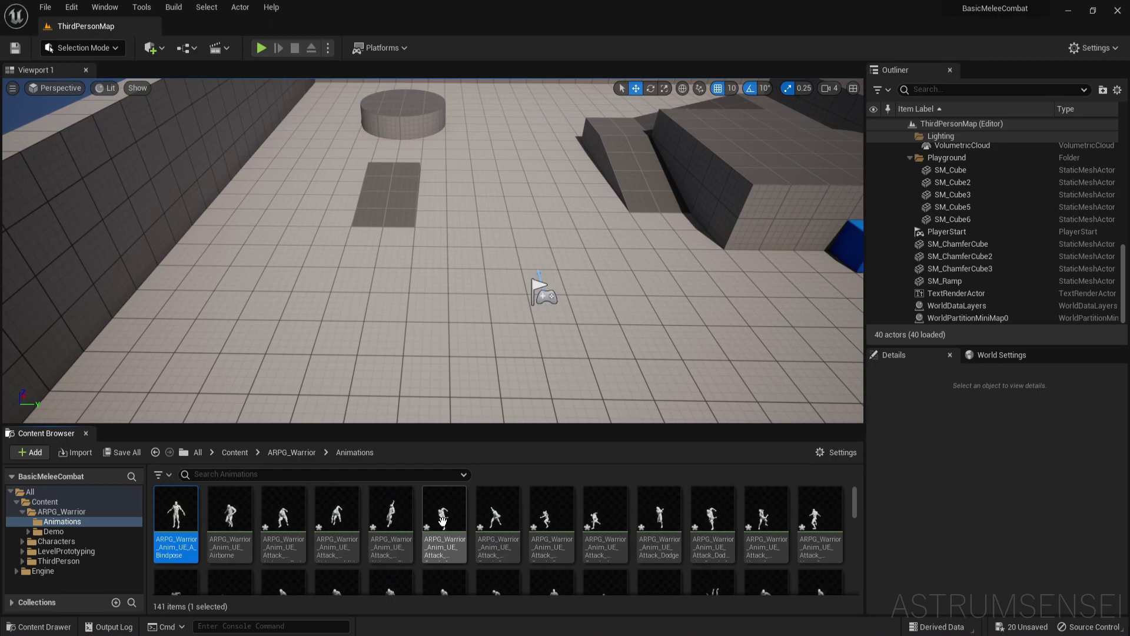
# Place Attack_Combo3 in the level, then play-test walking around the warrior and stop
pyautogui.moveTo(551, 518); pyautogui.dragTo(441, 219)
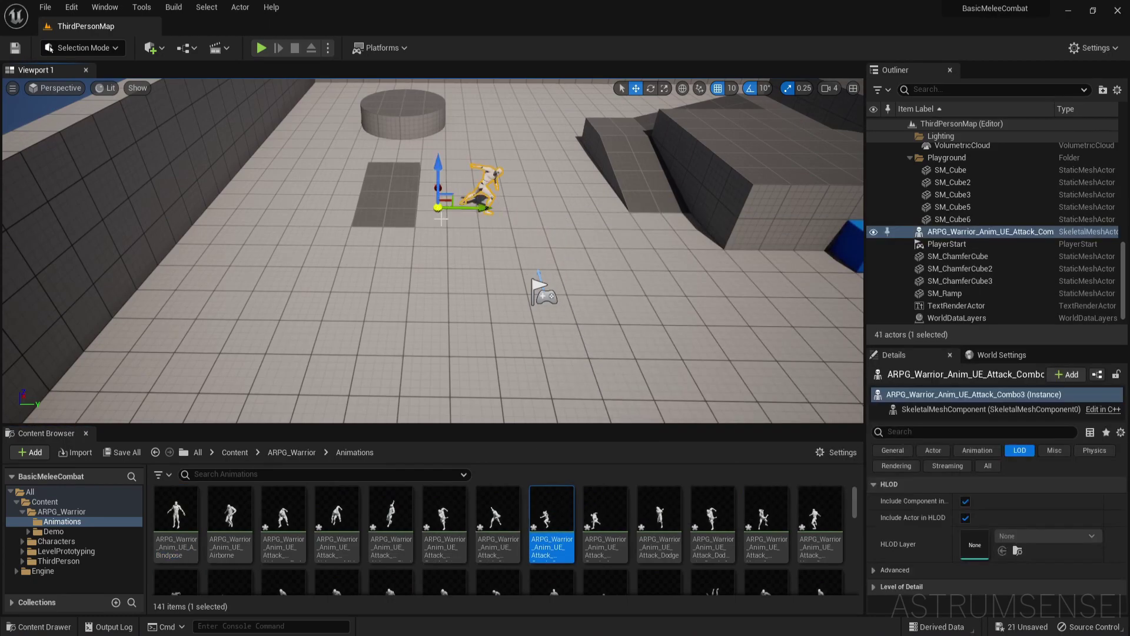
pyautogui.click(262, 49)
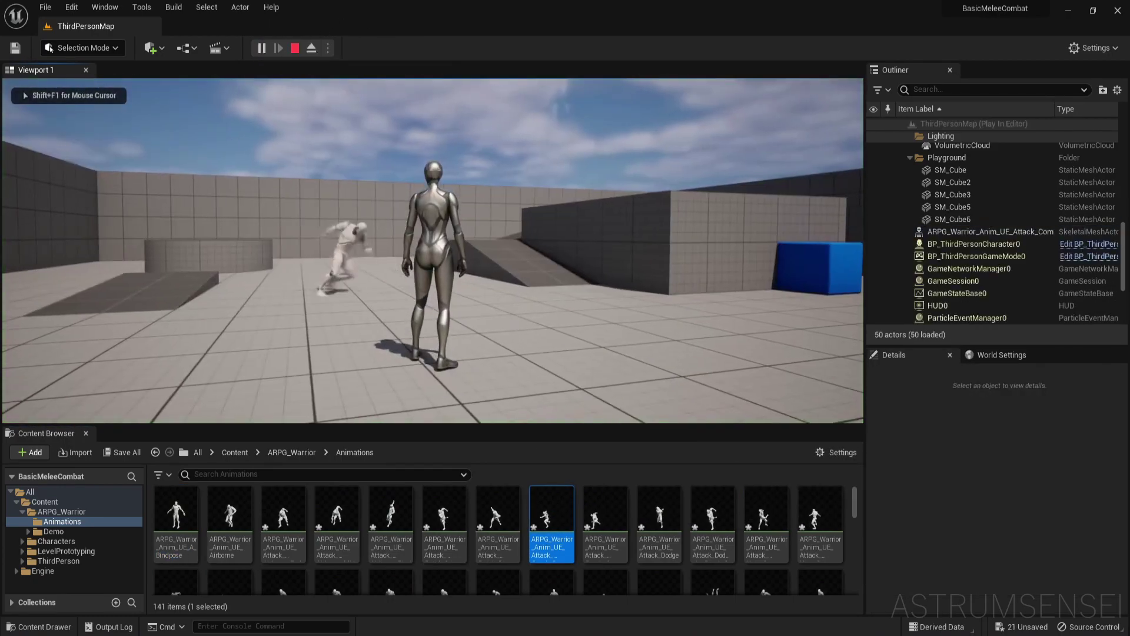
pyautogui.press('w')
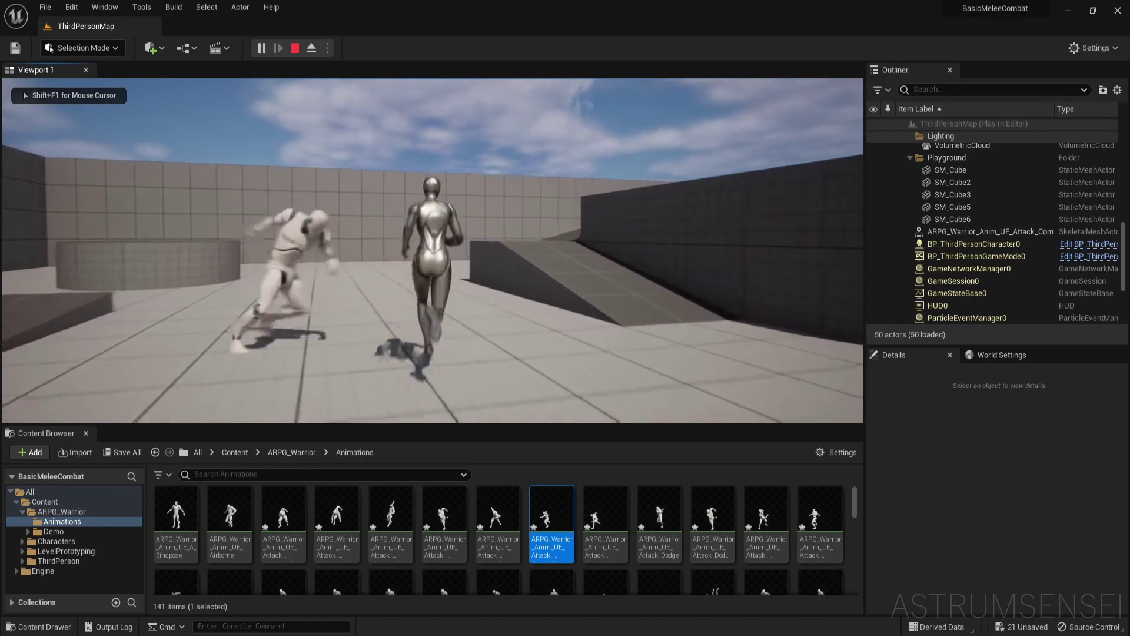
pyautogui.press('w')
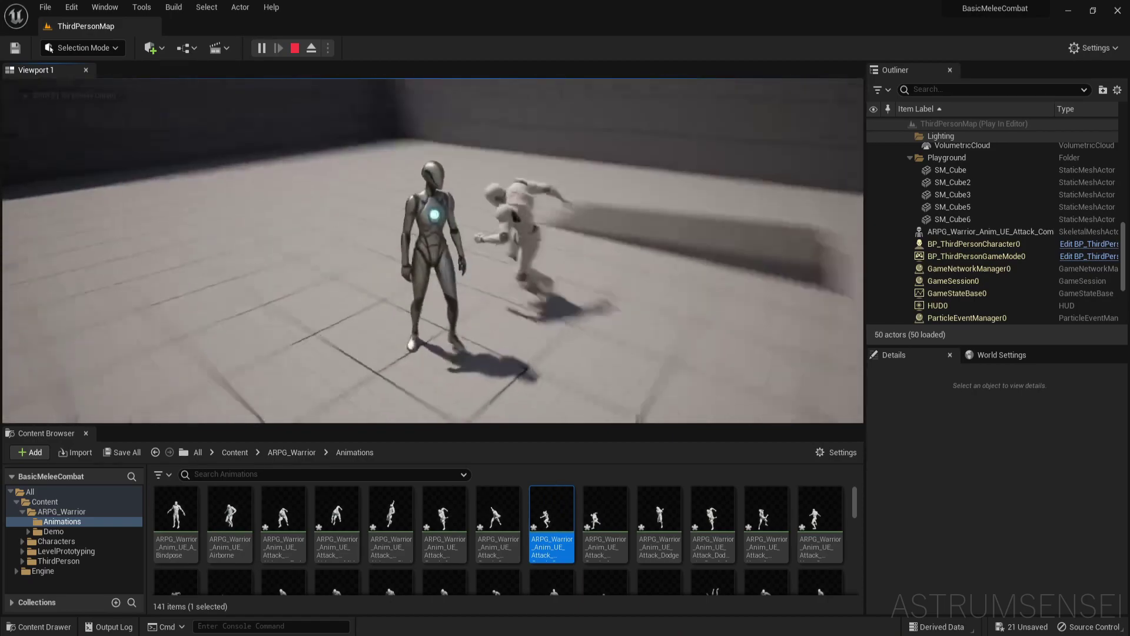
pyautogui.press('w')
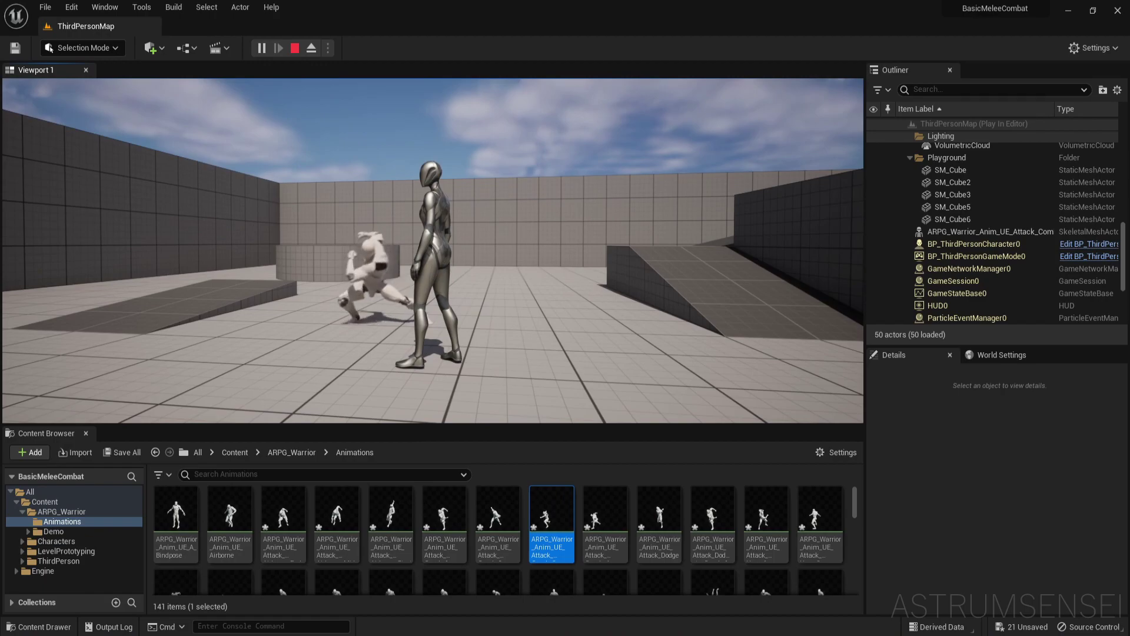
pyautogui.press('Escape')
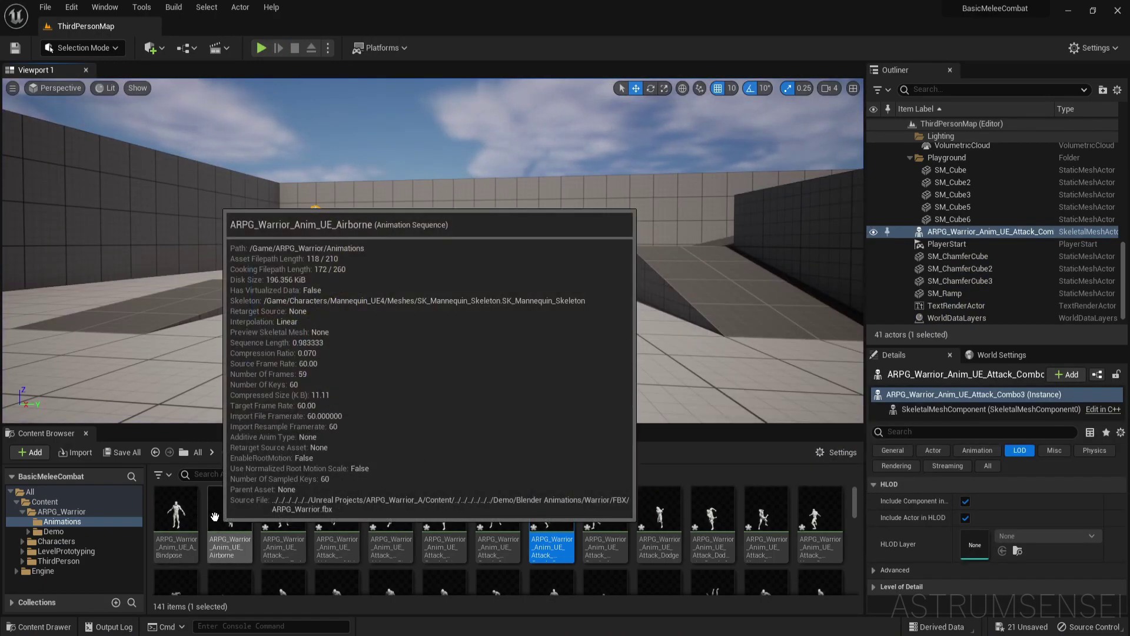
# Delete the placed Attack_Combo3 actor and select the Airborne animation
pyautogui.scroll(-5, 383, 530)
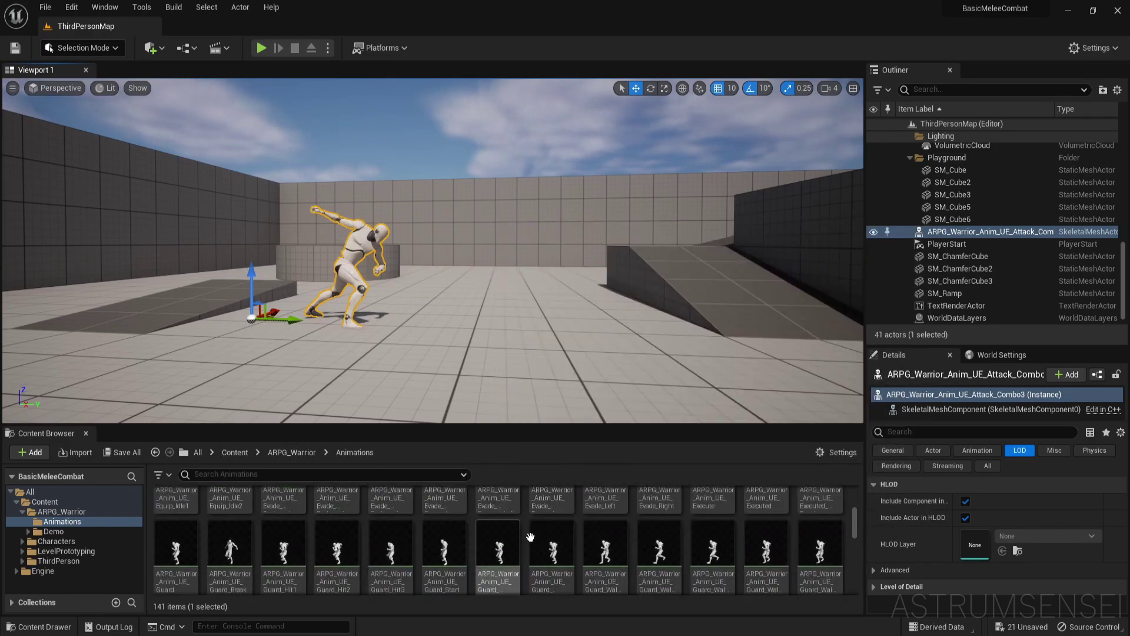
pyautogui.scroll(4, 518, 541)
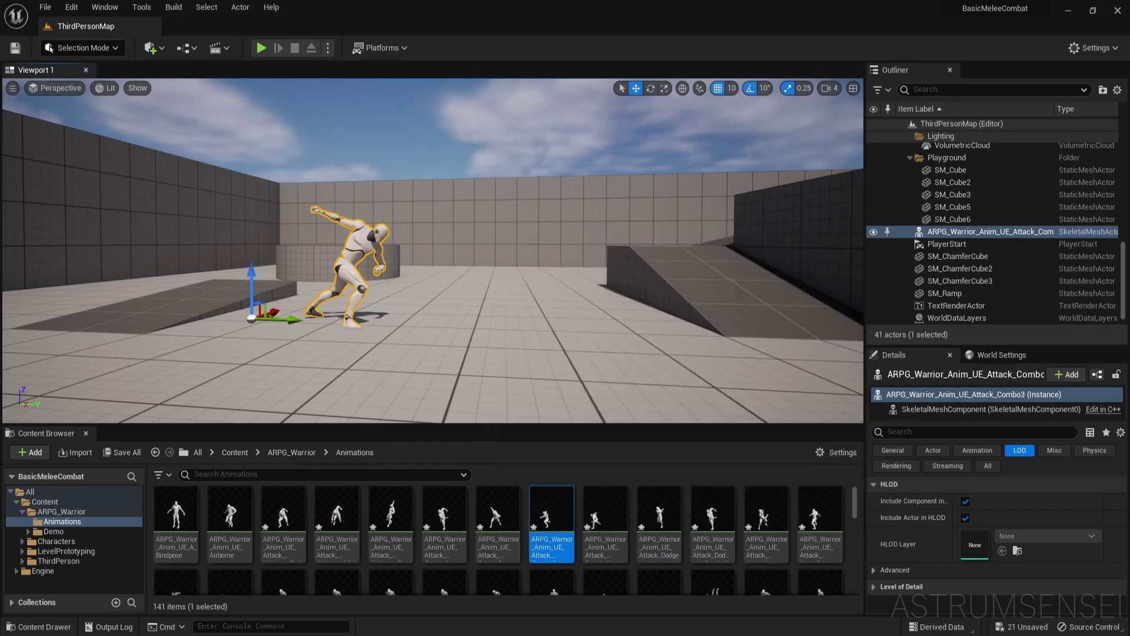
pyautogui.moveTo(445, 323); pyautogui.dragTo(421, 334, button='right')
pyautogui.press('Delete')
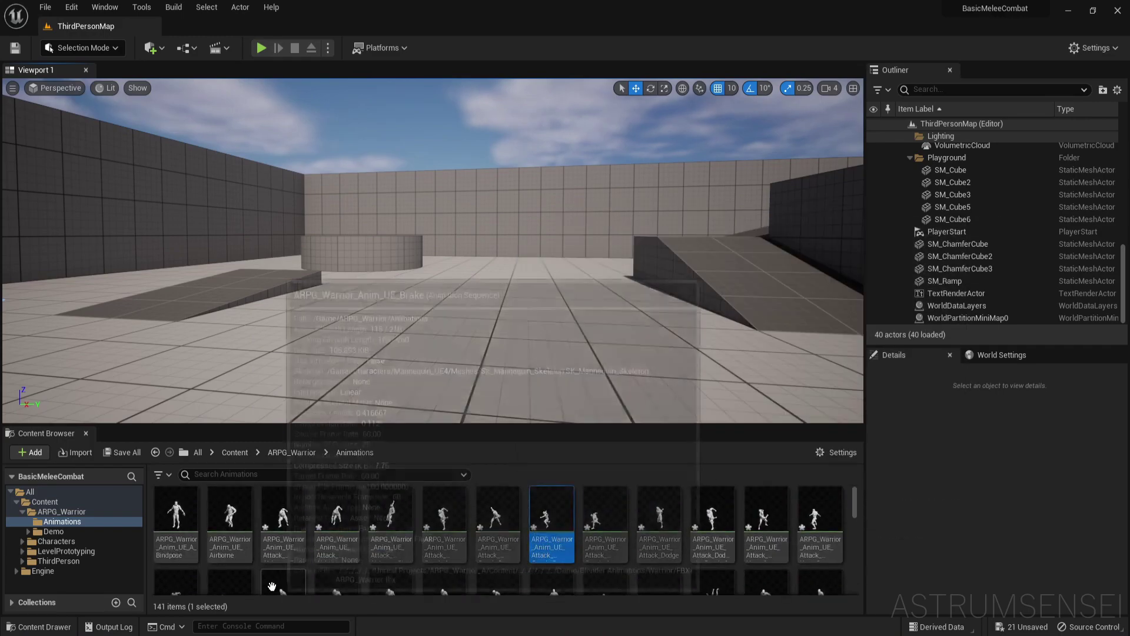
pyautogui.click(229, 518)
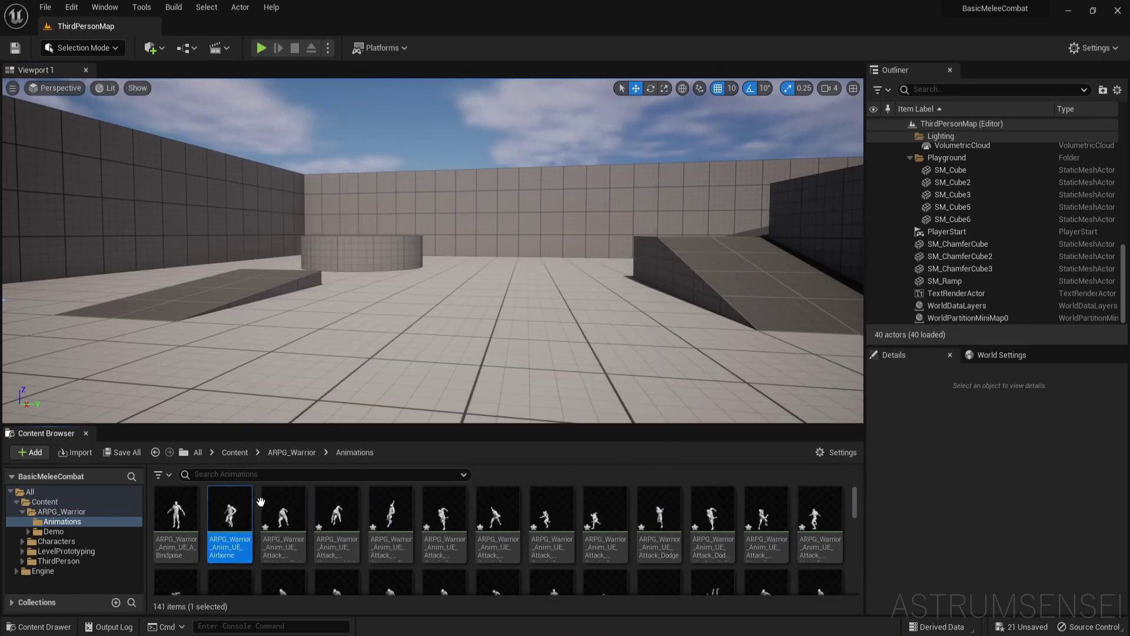
# Filter the animations by 'atta', select all 13 attack animations and open their context menu
pyautogui.click(265, 474)
pyautogui.write('attack')
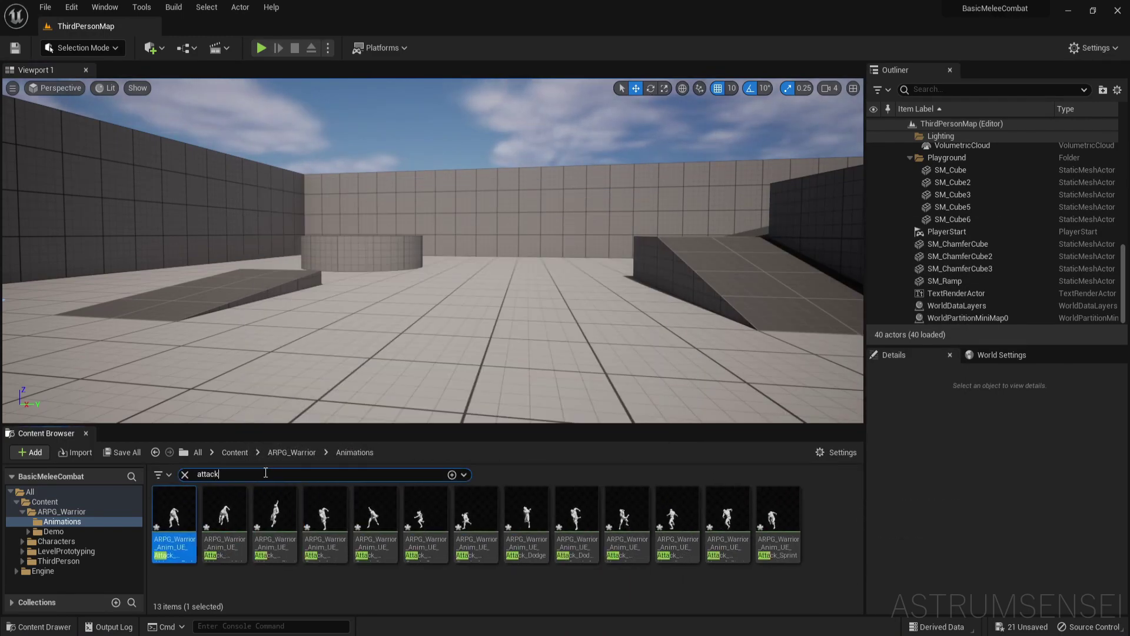
pyautogui.hotkey('ctrl', 'a')
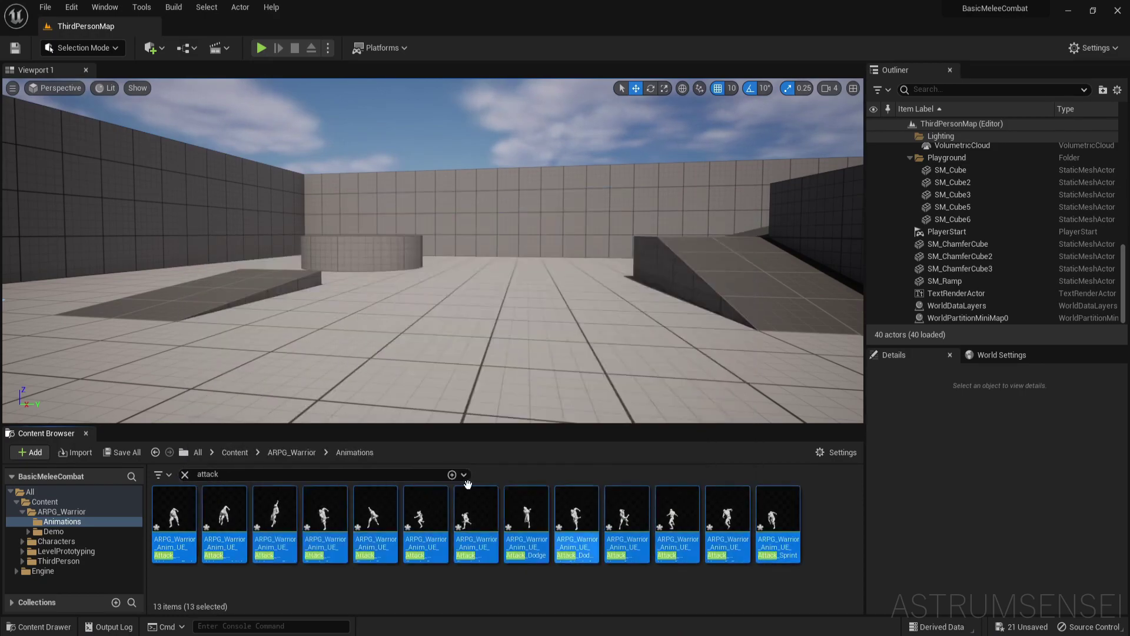
pyautogui.rightClick(290, 518)
# In Duplicate and Retarget, choose RTG_UE4Manny_UE5Manny to retarget onto SKM_Manny_Simple
pyautogui.moveTo(386, 192)
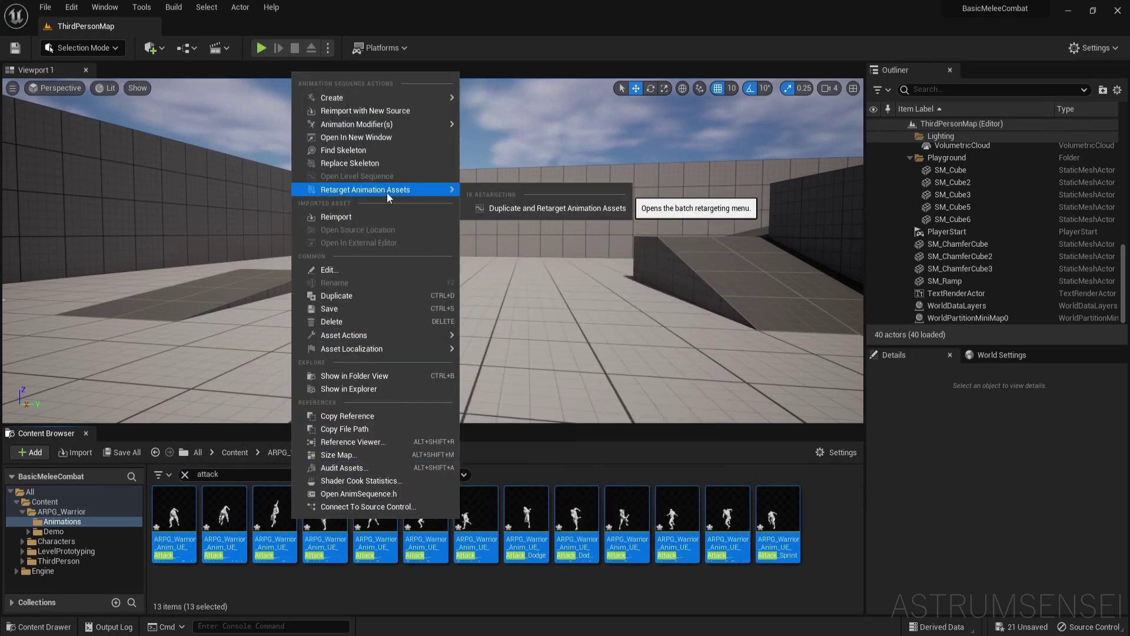
pyautogui.click(524, 210)
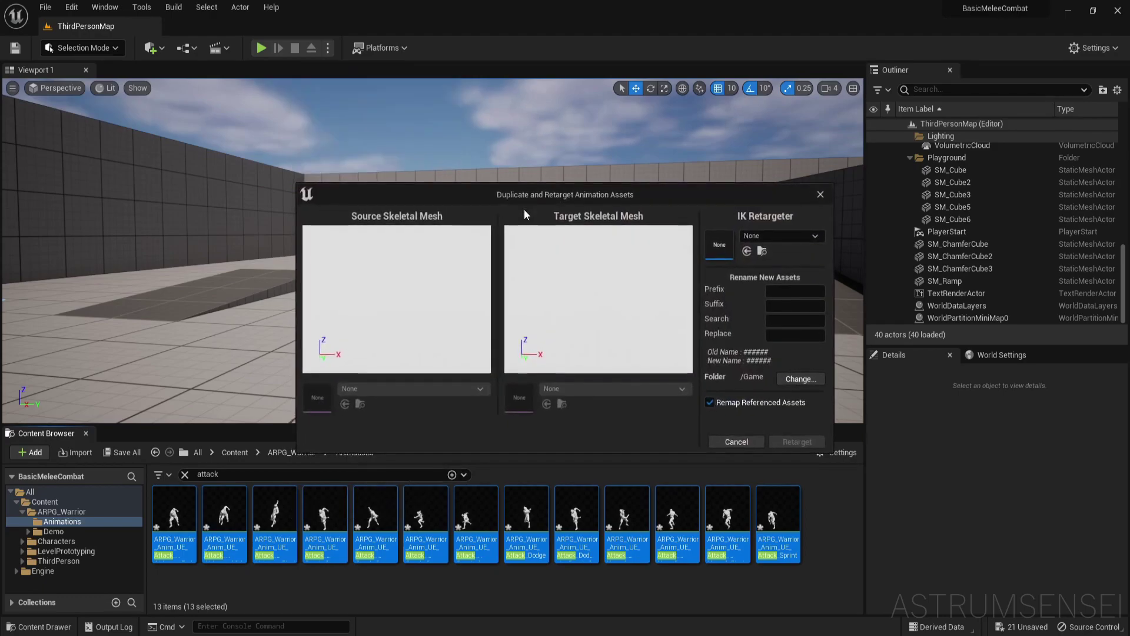
pyautogui.click(761, 236)
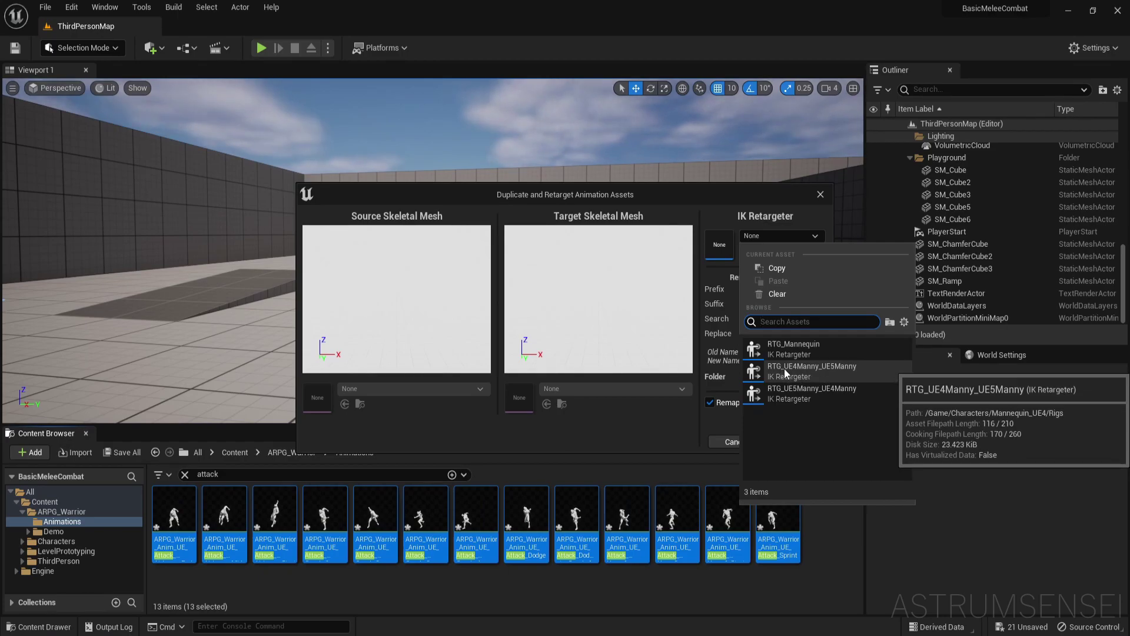
pyautogui.click(826, 367)
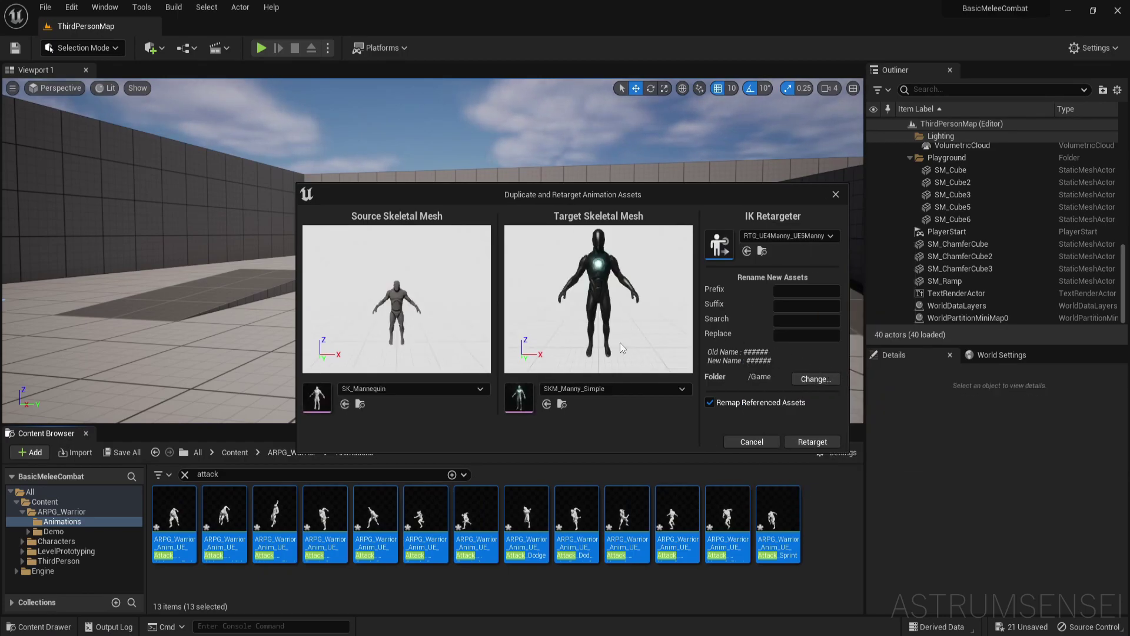
# Set the destination folder to ARPG_Warrior and retarget the 13 attack animations
pyautogui.click(816, 379)
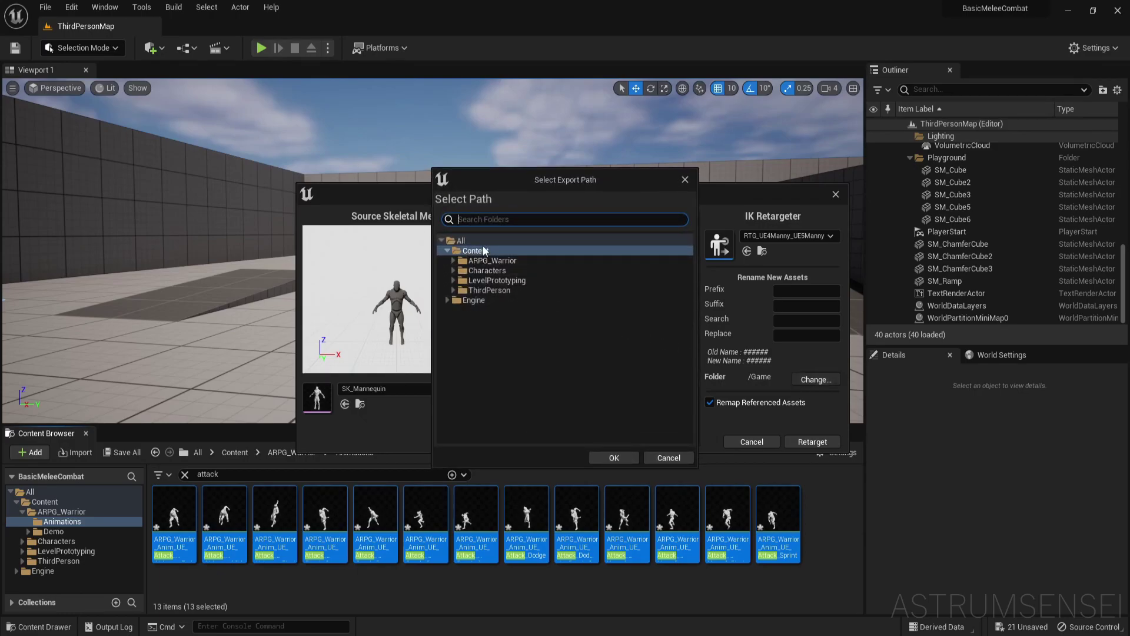
pyautogui.click(462, 262)
pyautogui.click(454, 261)
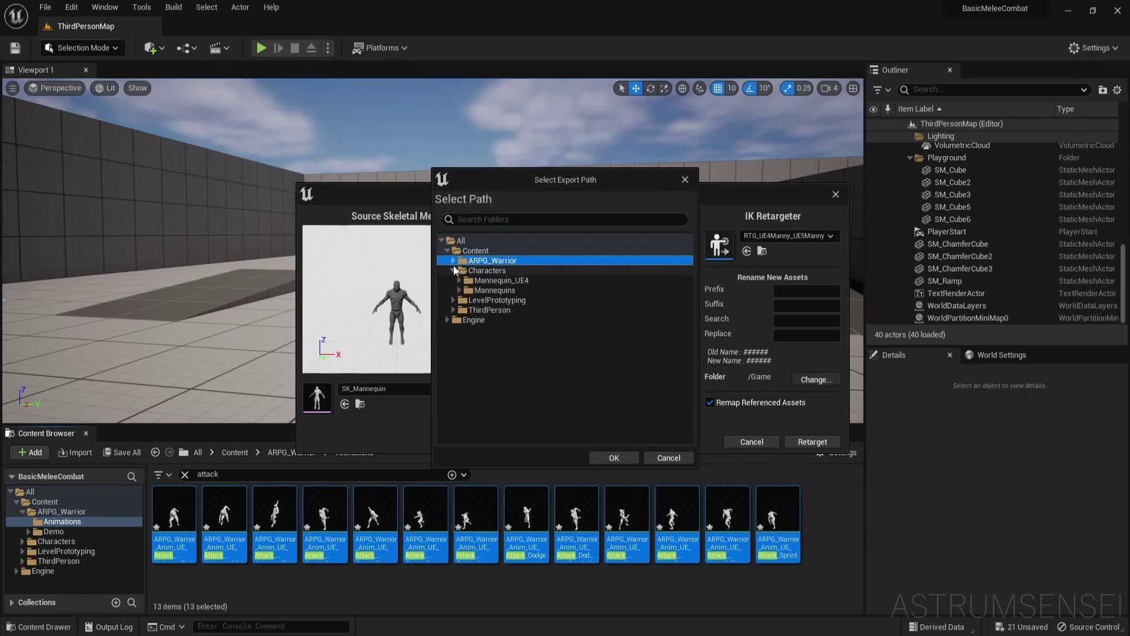
pyautogui.click(454, 290)
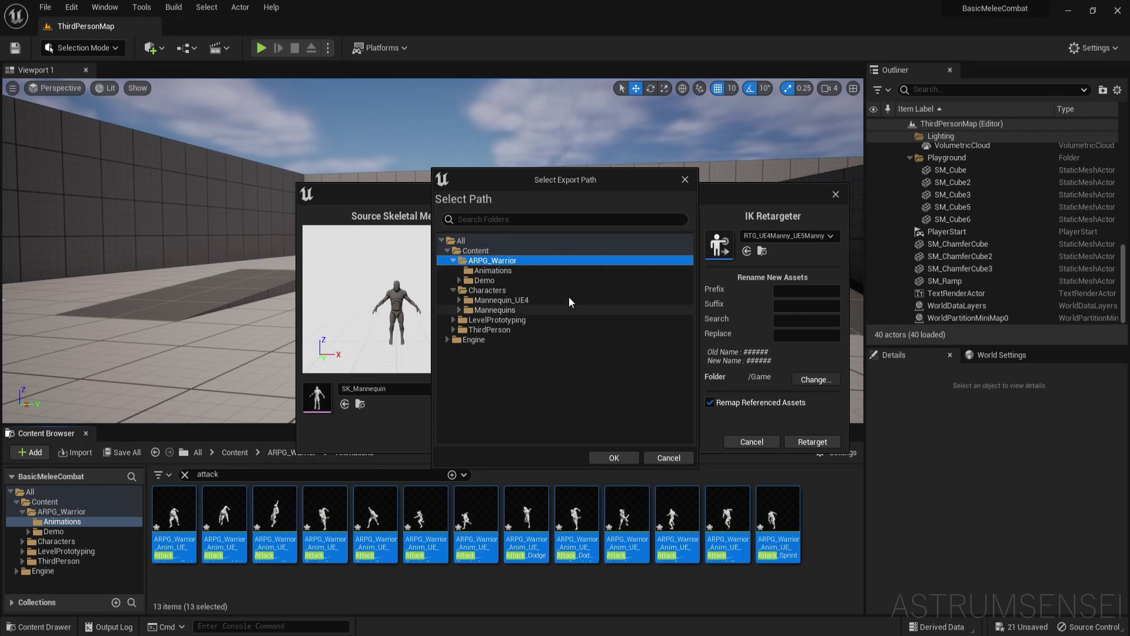
pyautogui.click(614, 458)
pyautogui.click(812, 441)
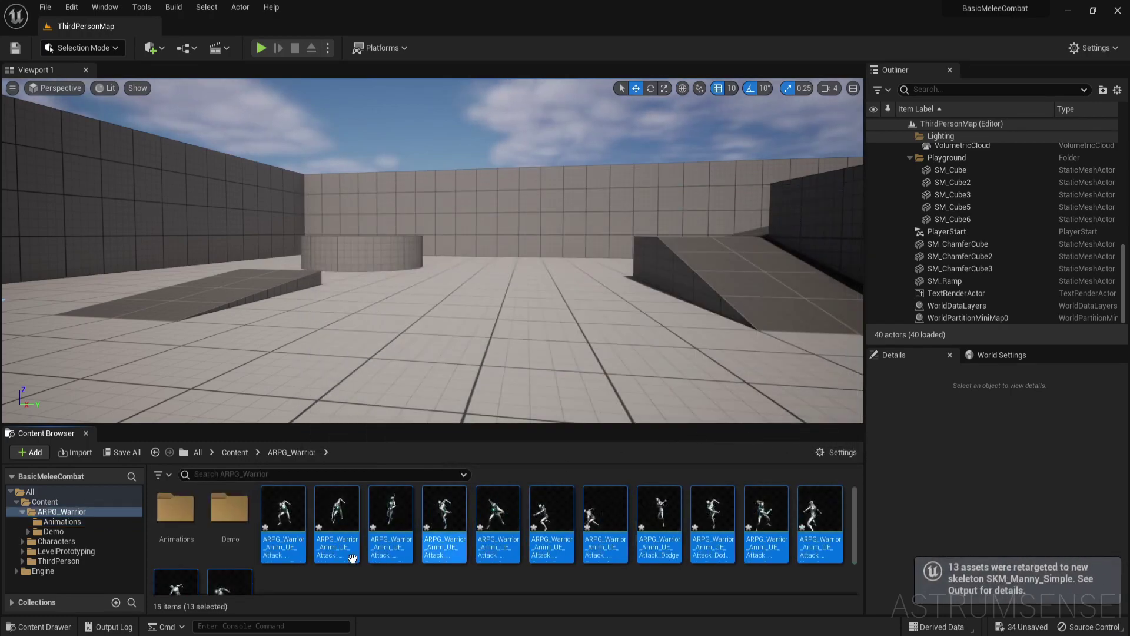
# Place the 13 retargeted warrior animations in the level and run a quick play test
pyautogui.moveTo(414, 316); pyautogui.dragTo(425, 306)
pyautogui.click(261, 48)
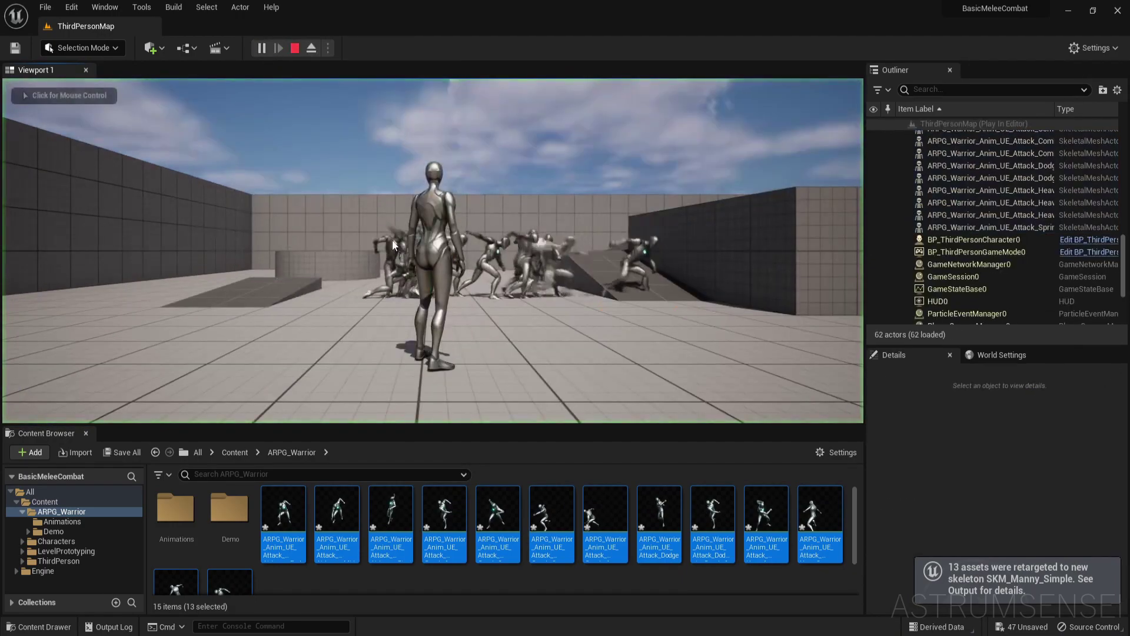
pyautogui.press('Escape')
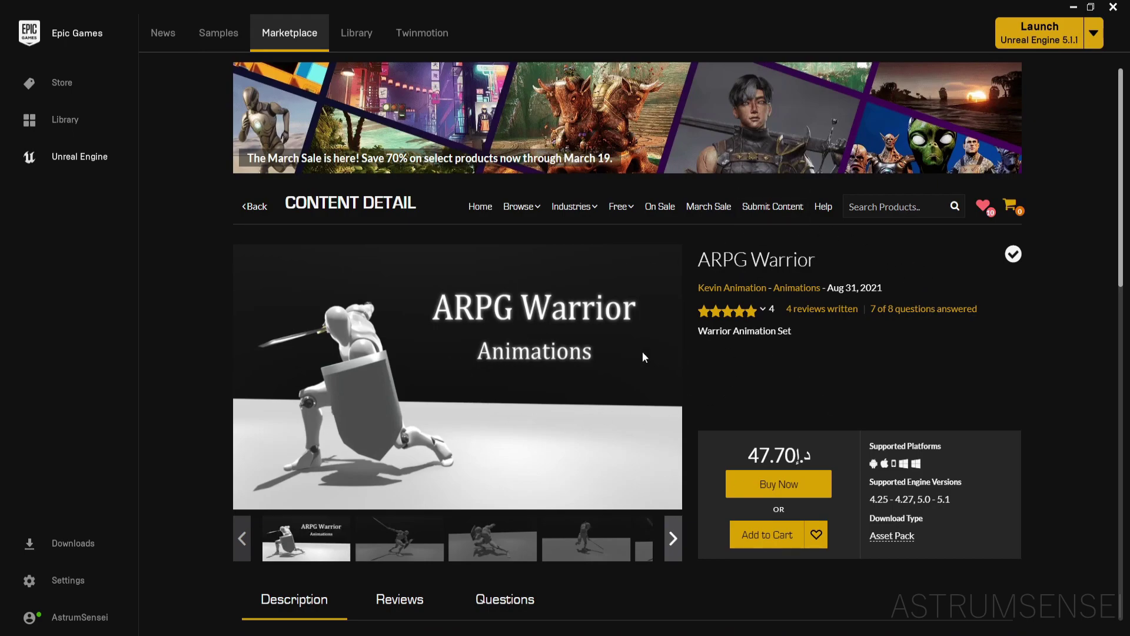
# Delete the 13 placed warrior actors and open the animations in Bulk Edit via Property Matrix
pyautogui.click(1073, 7)
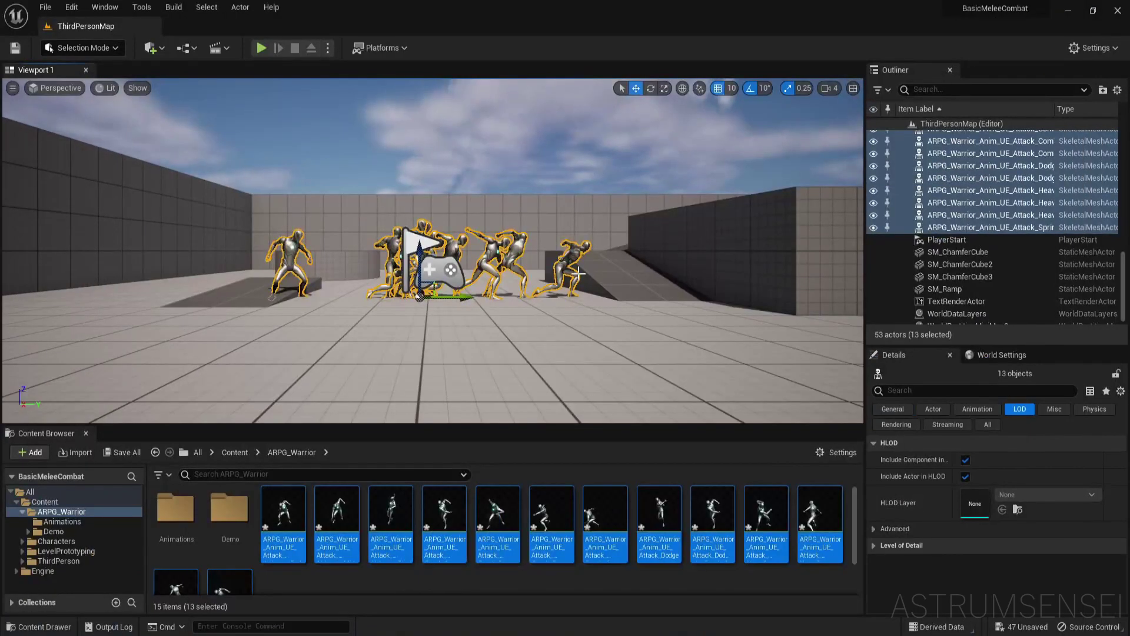
pyautogui.press('Delete')
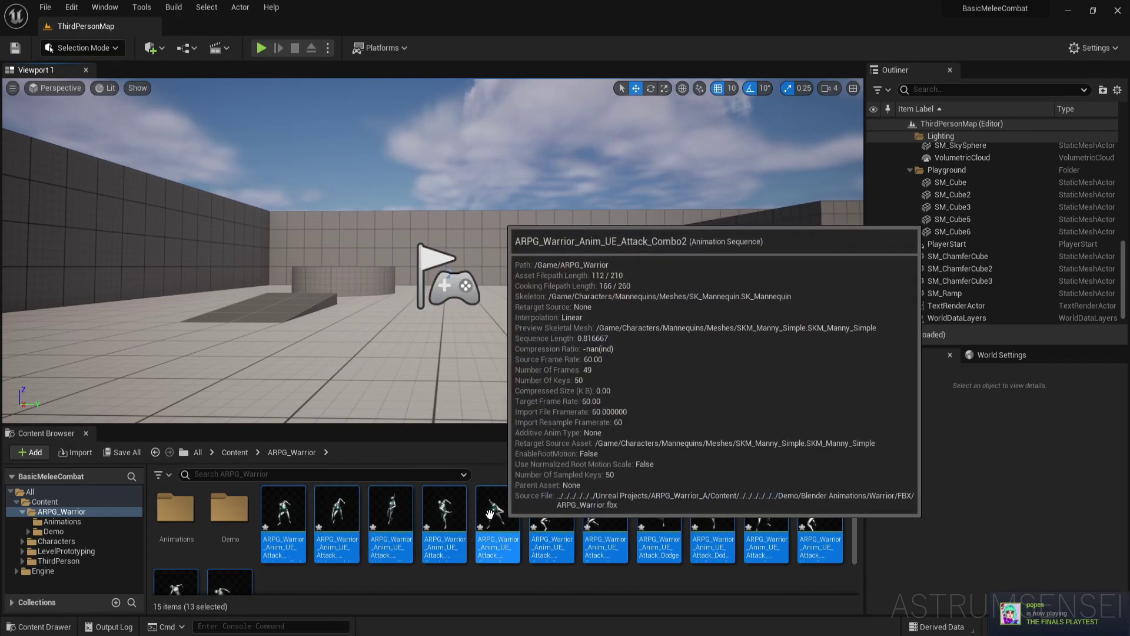
pyautogui.rightClick(277, 523)
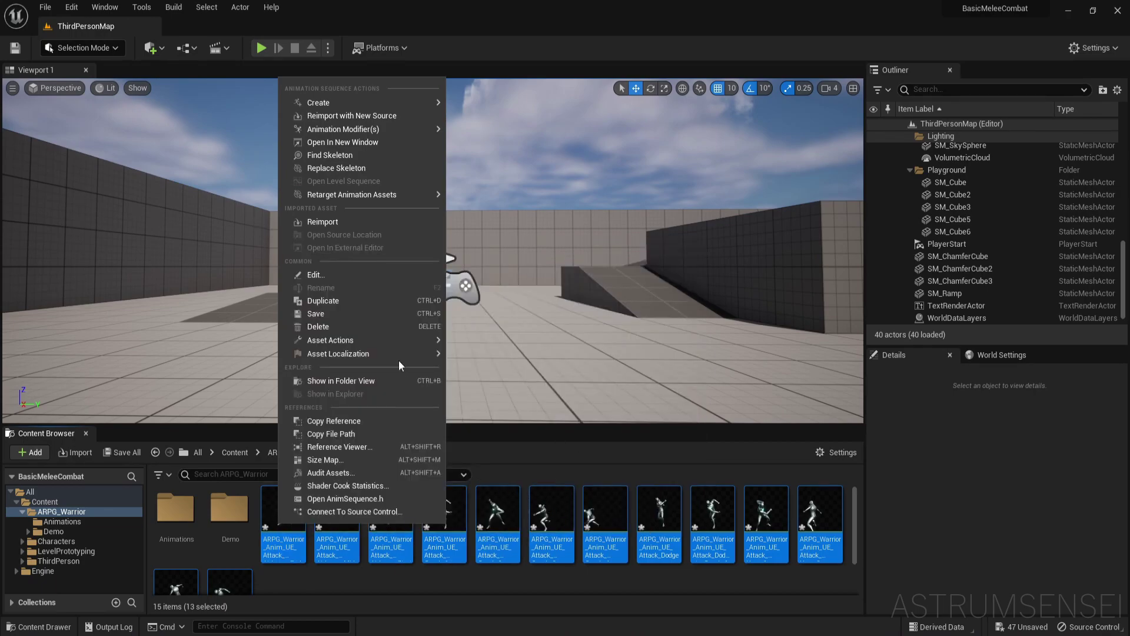
pyautogui.moveTo(365, 342)
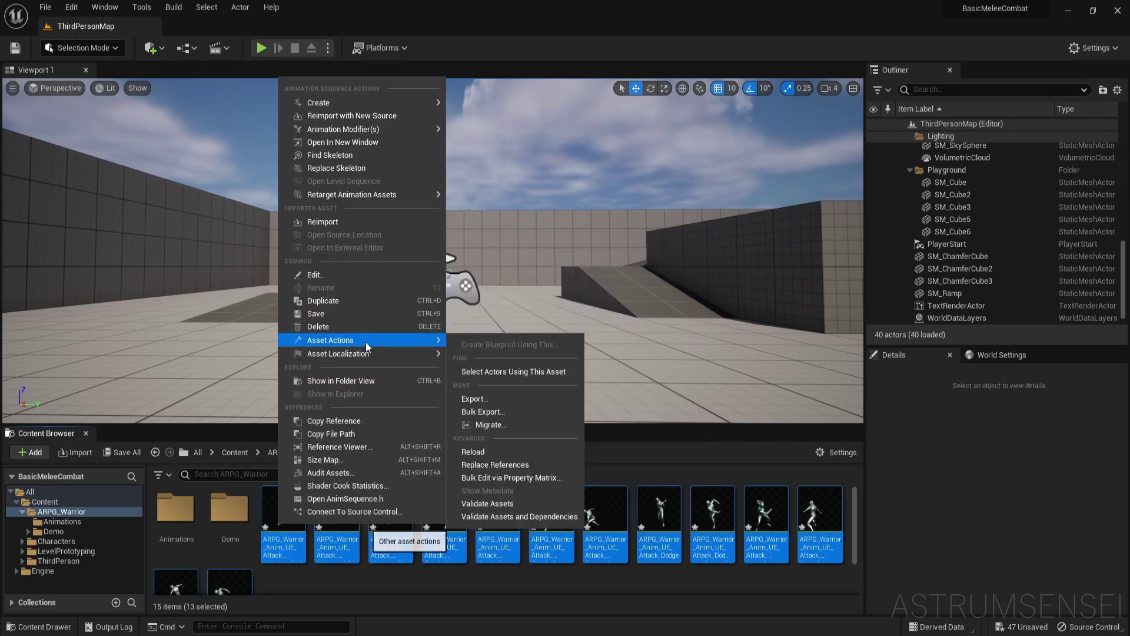
pyautogui.click(499, 482)
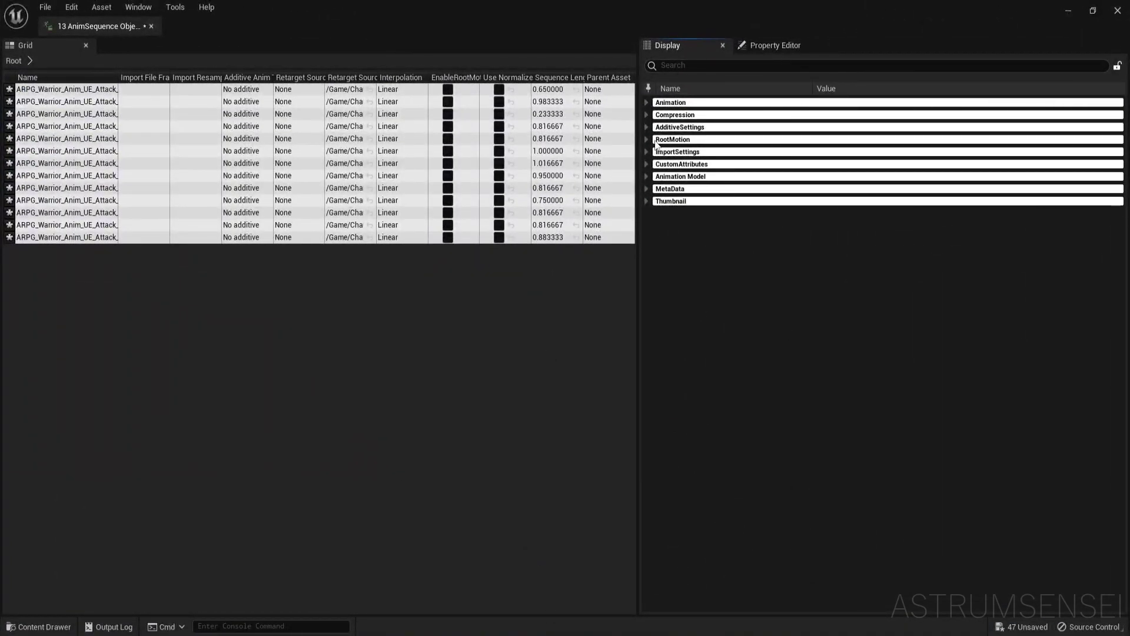
# Under RootMotion, enable EnableRootMotion and Force Root Lock for all 13 attack animations
pyautogui.click(656, 141)
pyautogui.click(820, 152)
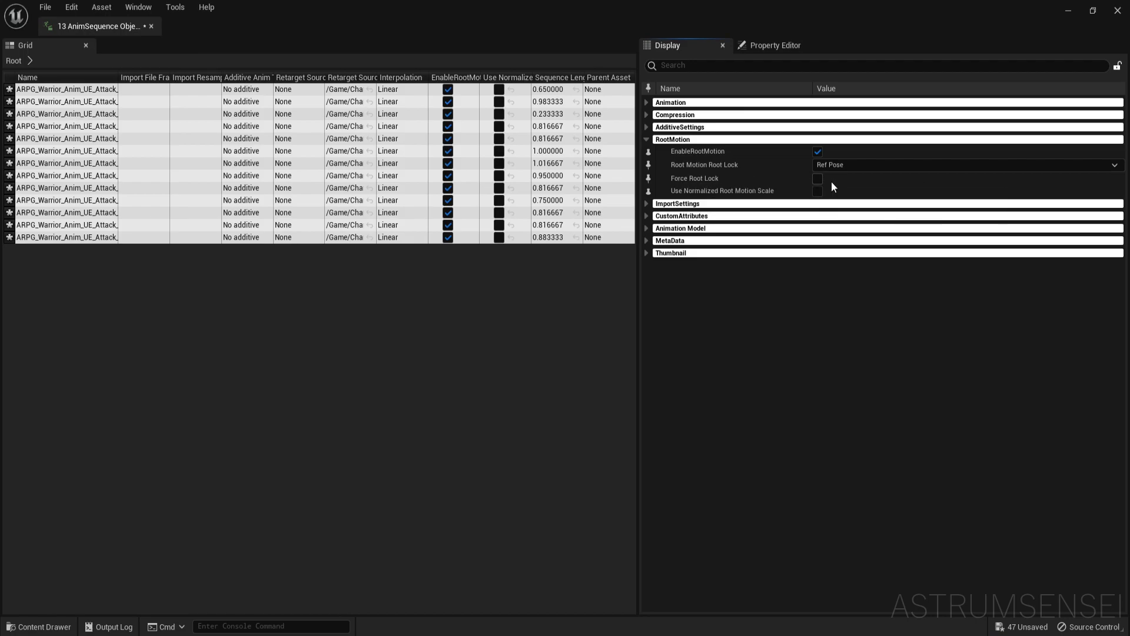
pyautogui.click(817, 178)
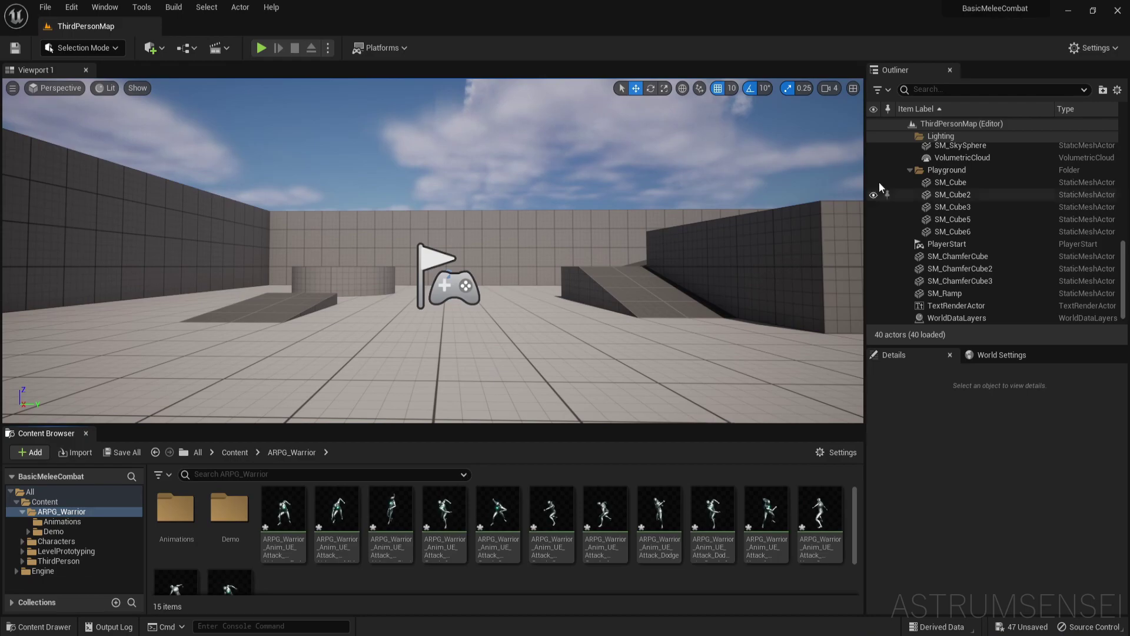
# Open Project Settings from the Settings menu and go to the Engine - Input page
pyautogui.click(1086, 48)
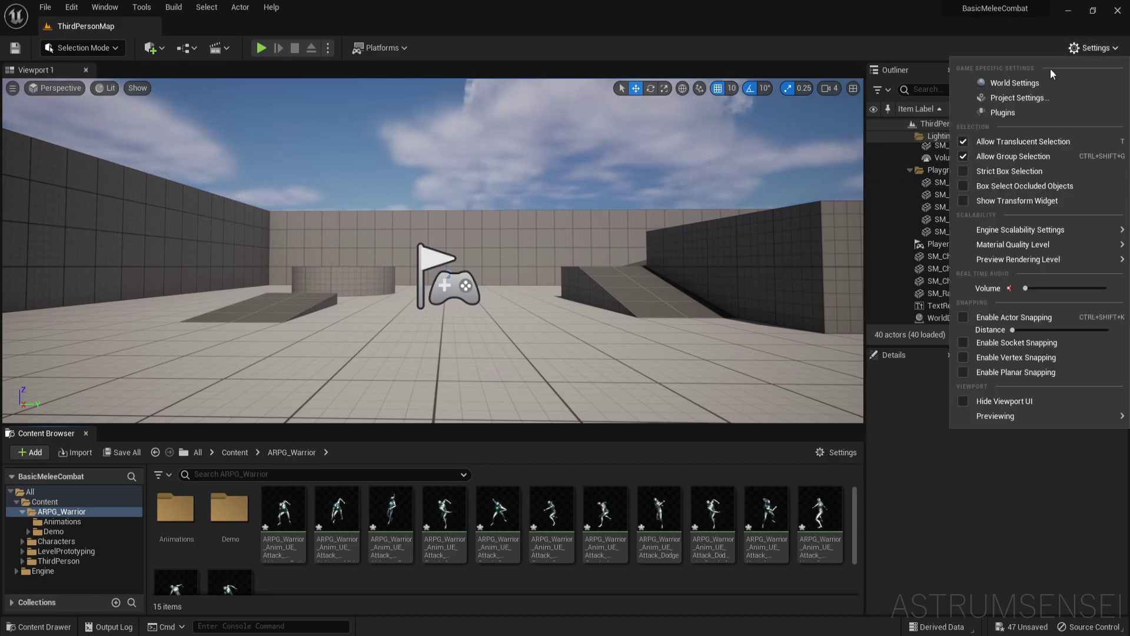
pyautogui.click(758, 47)
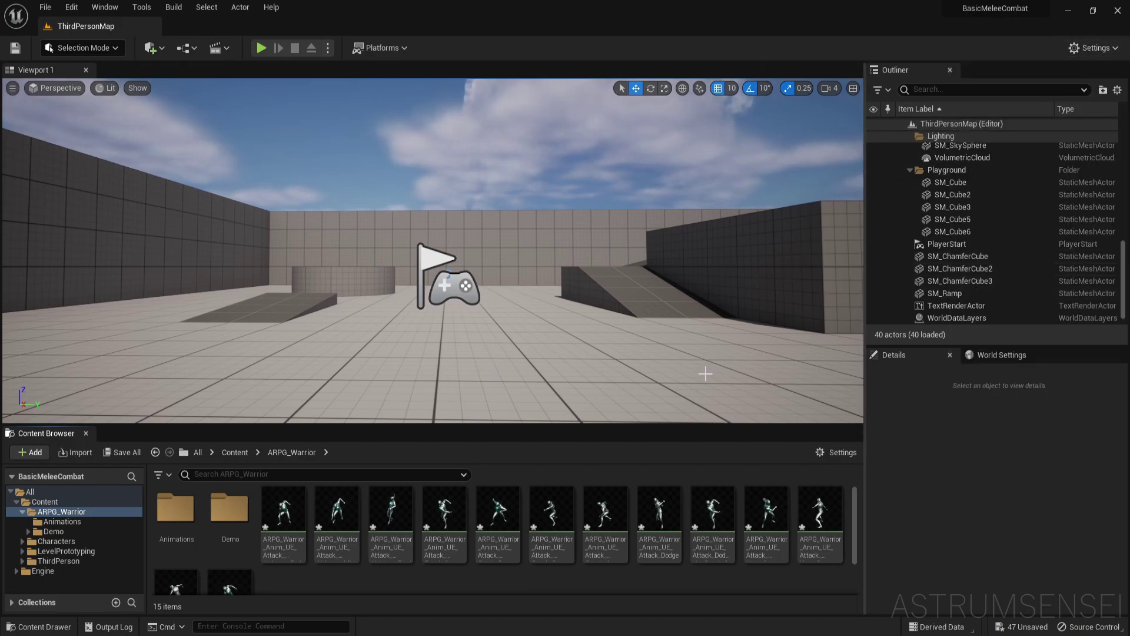
pyautogui.click(1092, 48)
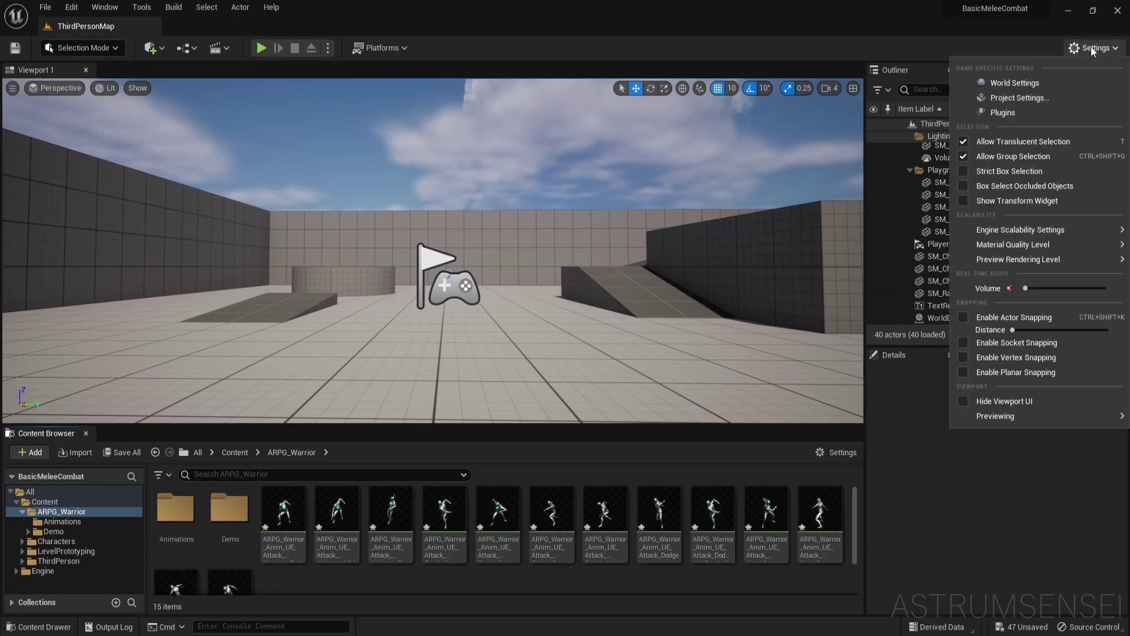
pyautogui.click(1007, 112)
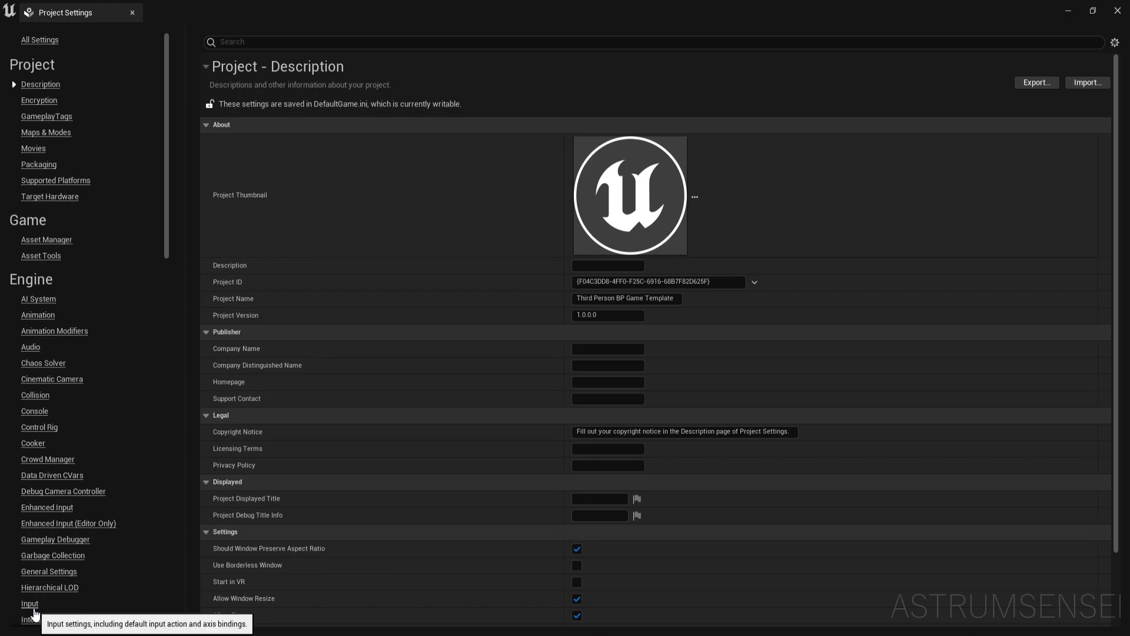
pyautogui.click(29, 604)
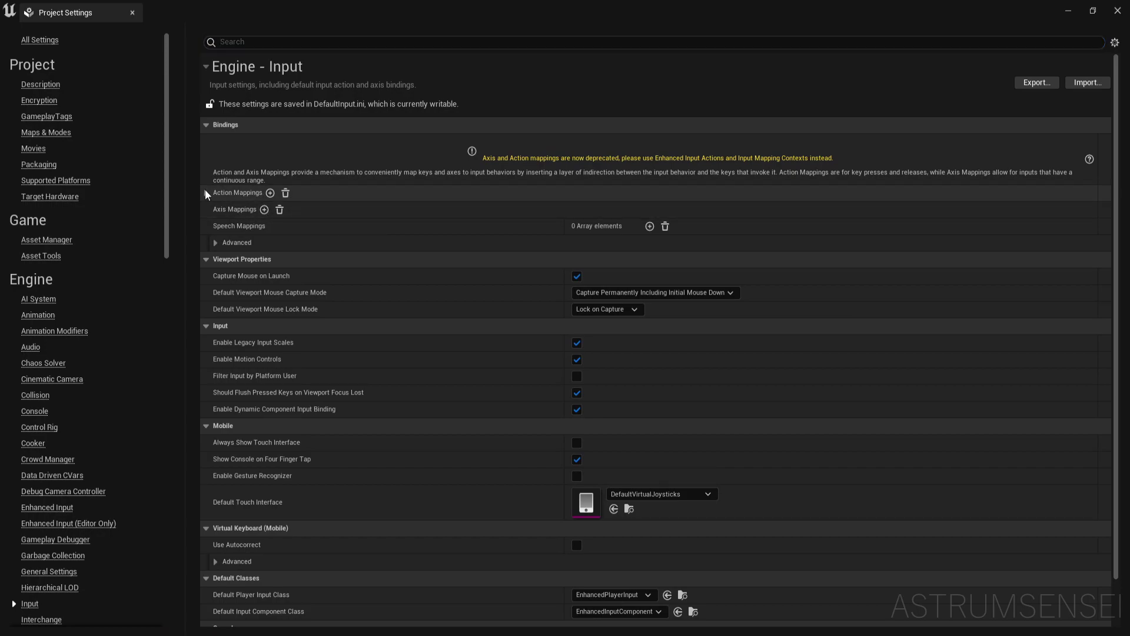
# Add a new action mapping and name it 'Attack'
pyautogui.click(270, 193)
pyautogui.click(305, 214)
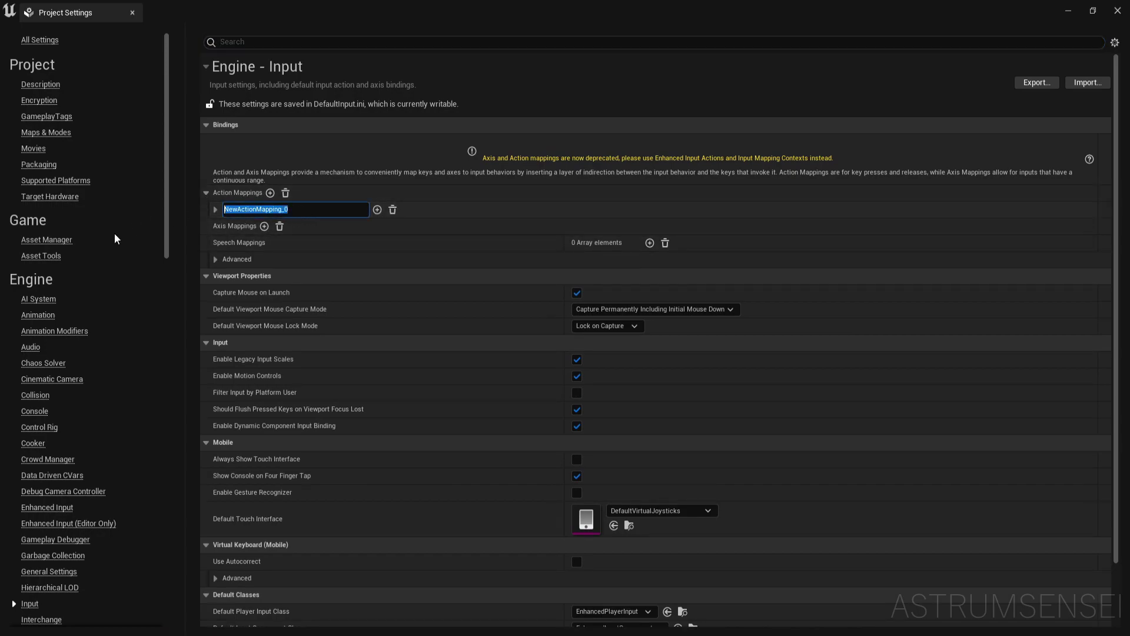
pyautogui.write('Attack')
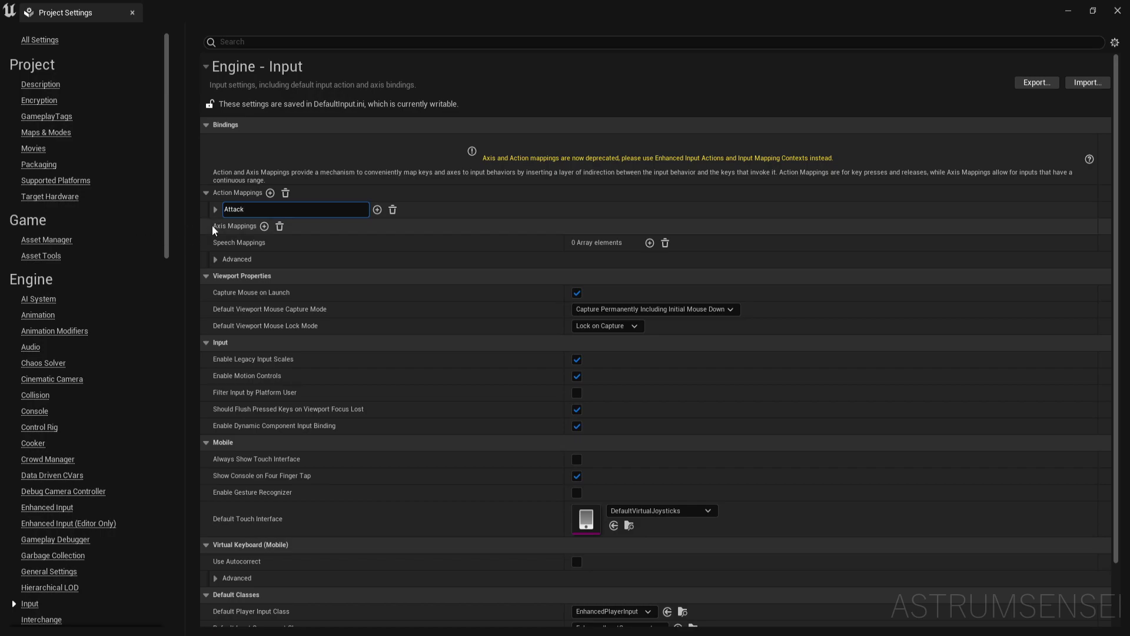
pyautogui.click(216, 209)
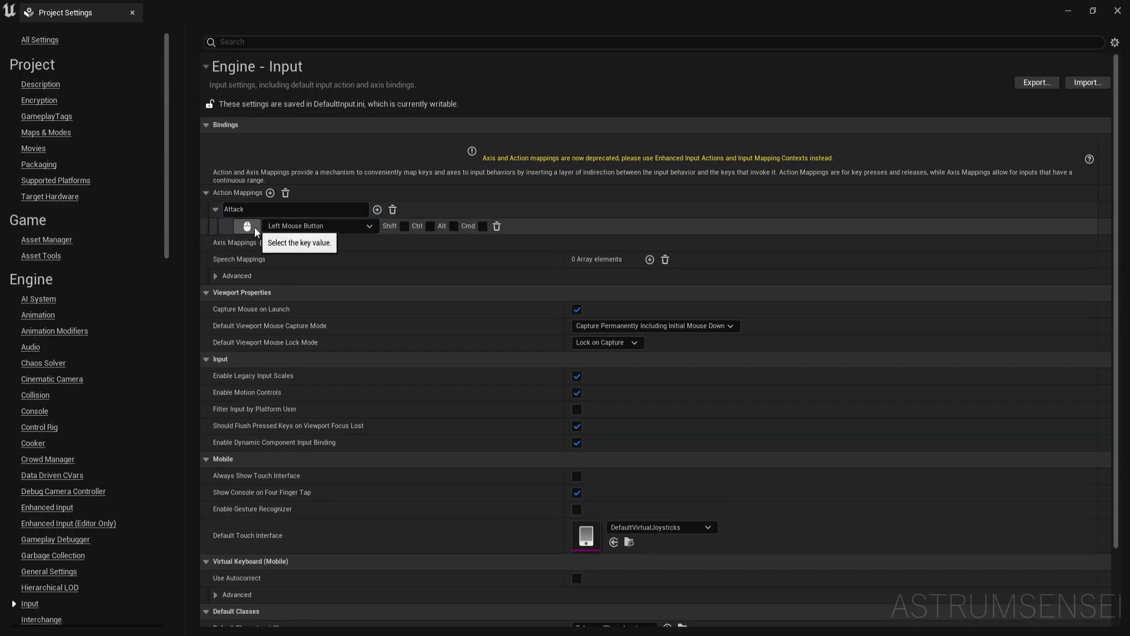
# Bind the Attack mapping's key to Left Mouse Button
pyautogui.click(295, 227)
pyautogui.click(249, 228)
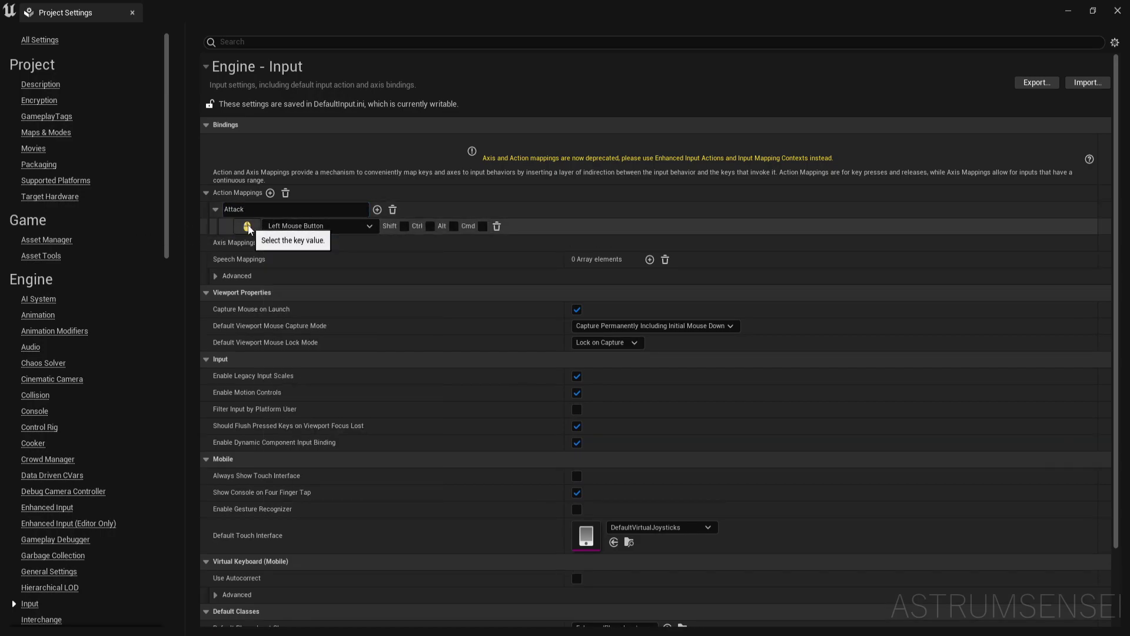
pyautogui.click(249, 230)
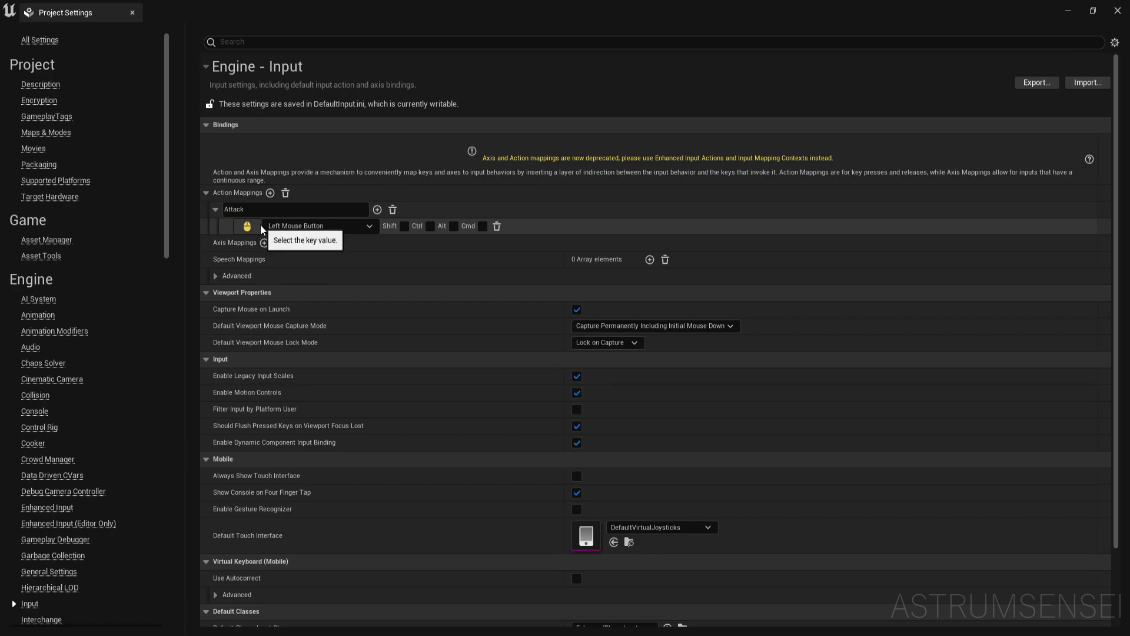
pyautogui.click(268, 228)
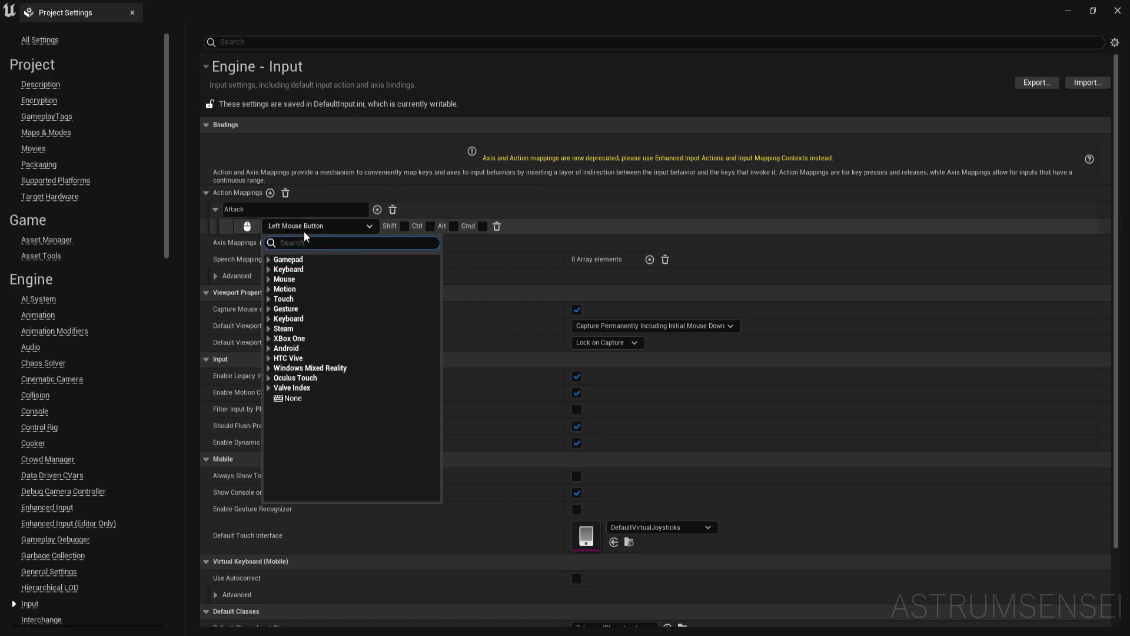
pyautogui.write('le')
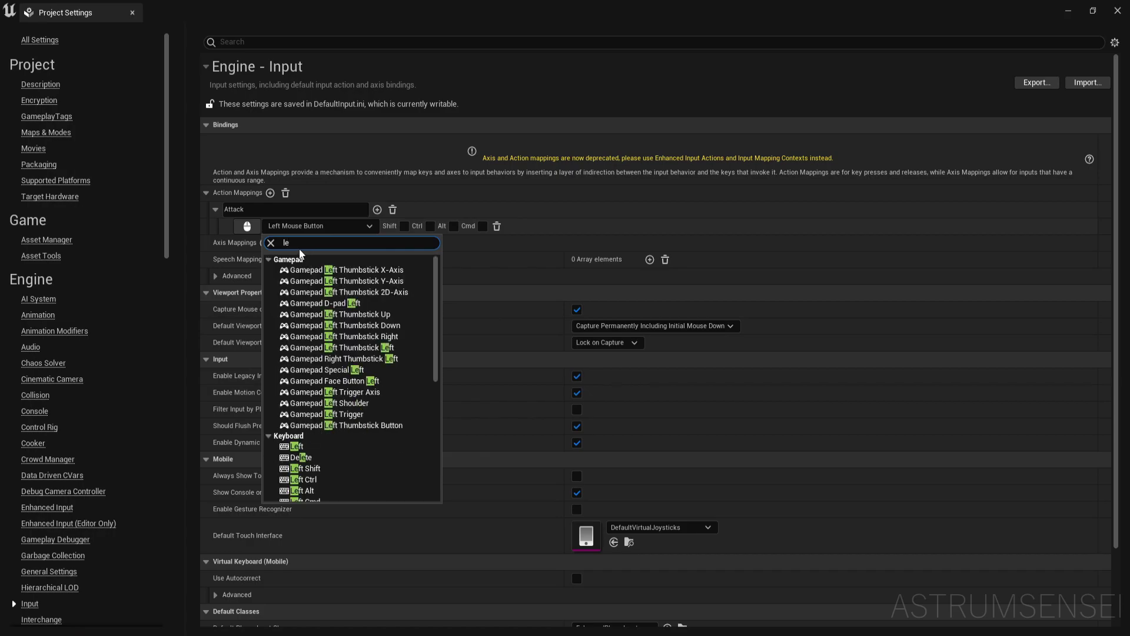
pyautogui.write('ft mouse')
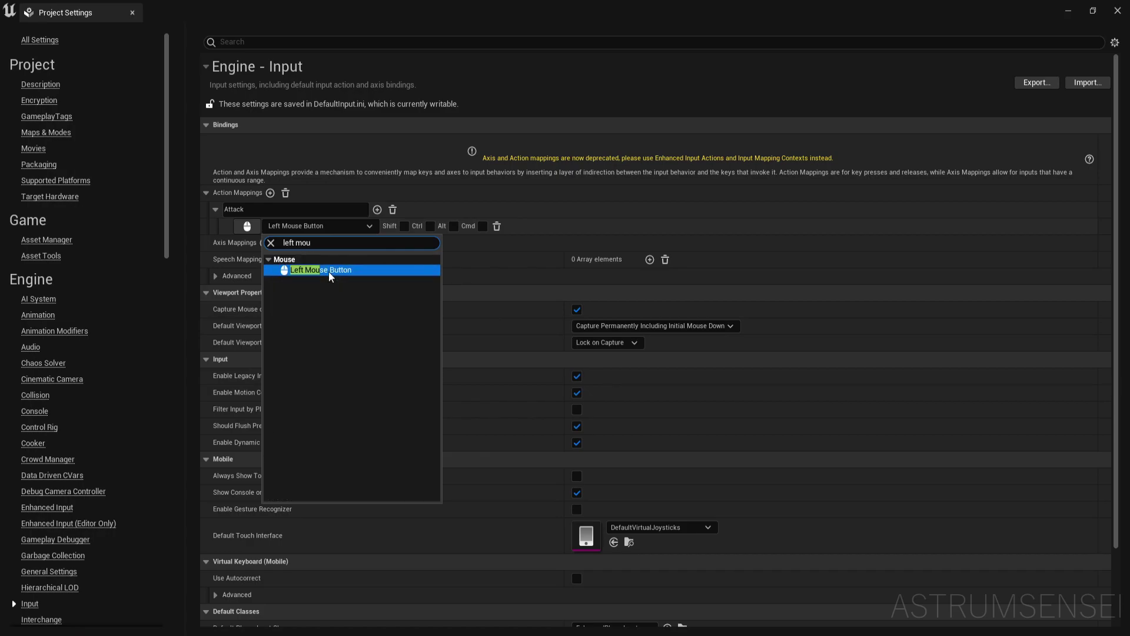